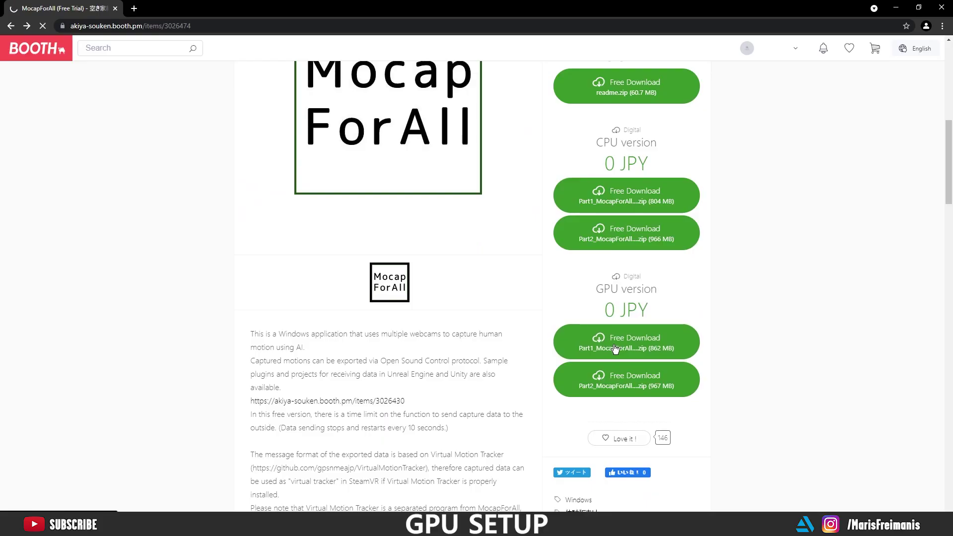
Step: Download Part1 of the MocapForAll GPU version and the MocapForAll Receiver plugin for Unreal Engine 4
{"action": "left_click", "coordinate": [615, 347]}
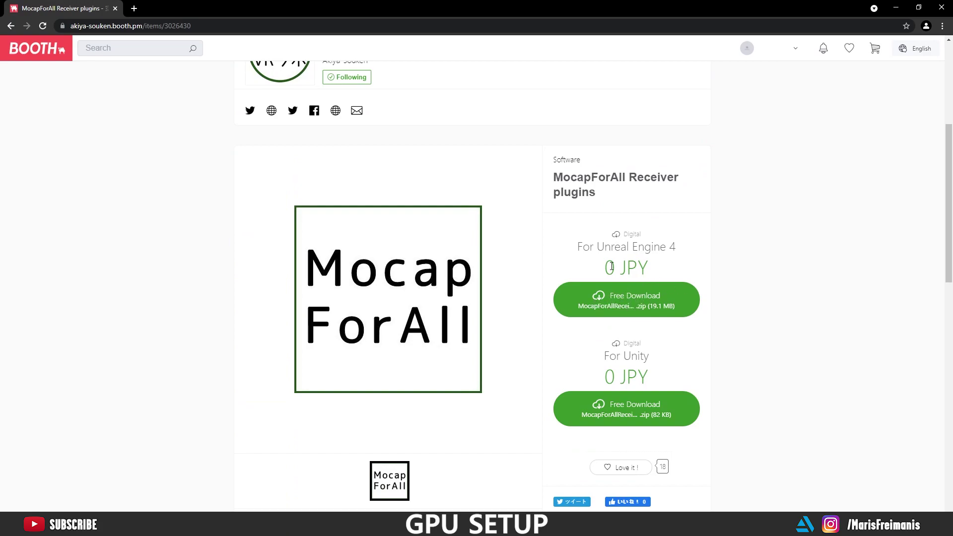
{"action": "left_click_drag", "start_coordinate": [584, 249], "coordinate": [684, 247]}
{"action": "left_click", "coordinate": [645, 295]}
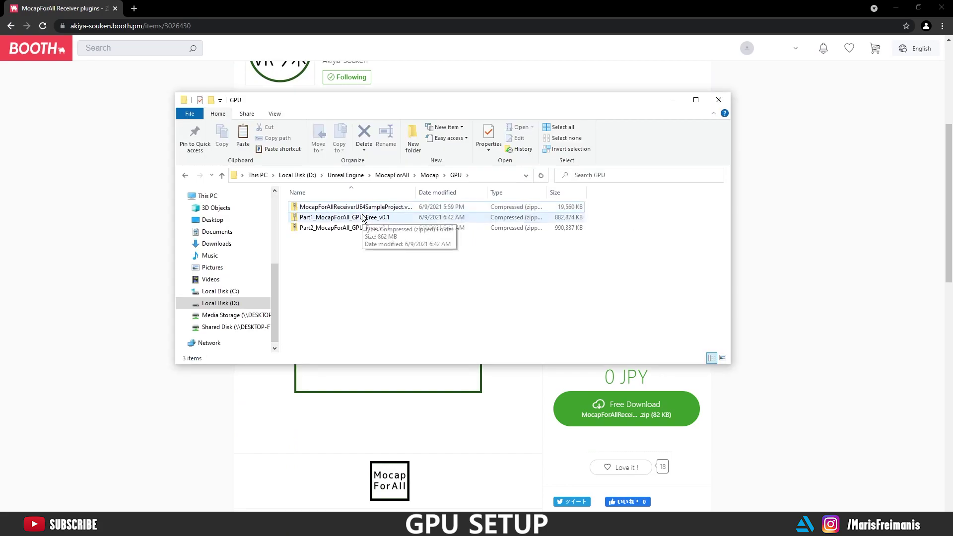
Step: Extract the Part1_MocapForAll_GPU_Free_v0.1 and Part2_MocapForAll_GPU_Free_v0.1 archives within the GPU folder
{"action": "right_click", "coordinate": [363, 217]}
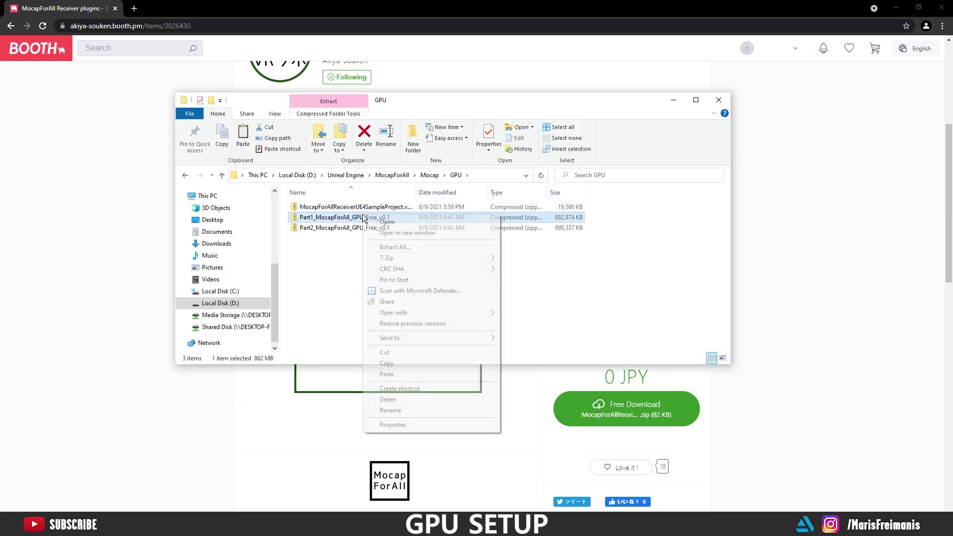
{"action": "left_click", "coordinate": [398, 240]}
{"action": "left_click", "coordinate": [566, 359]}
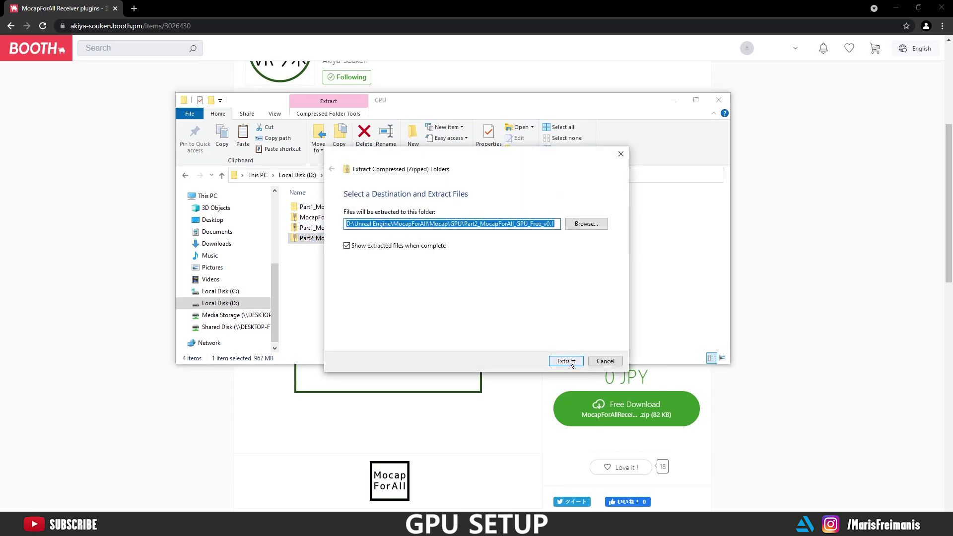
{"action": "left_click", "coordinate": [566, 360]}
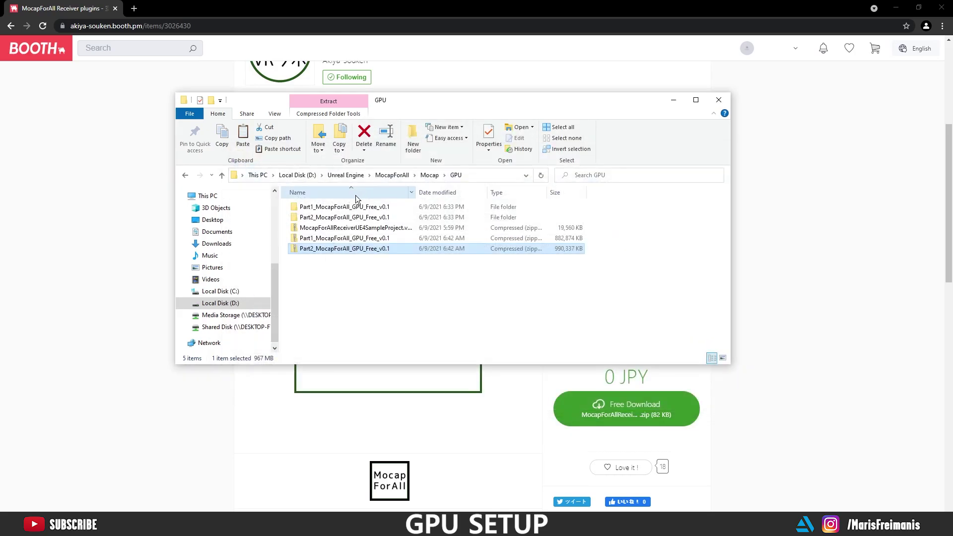
Step: Move the MocapForAll_GPU_Free_v0.1 folder out of the extracted Part1 folder into the GPU folder
{"action": "left_click", "coordinate": [358, 208]}
{"action": "double_click", "coordinate": [358, 208]}
{"action": "left_click", "coordinate": [345, 209]}
{"action": "right_click", "coordinate": [345, 209]}
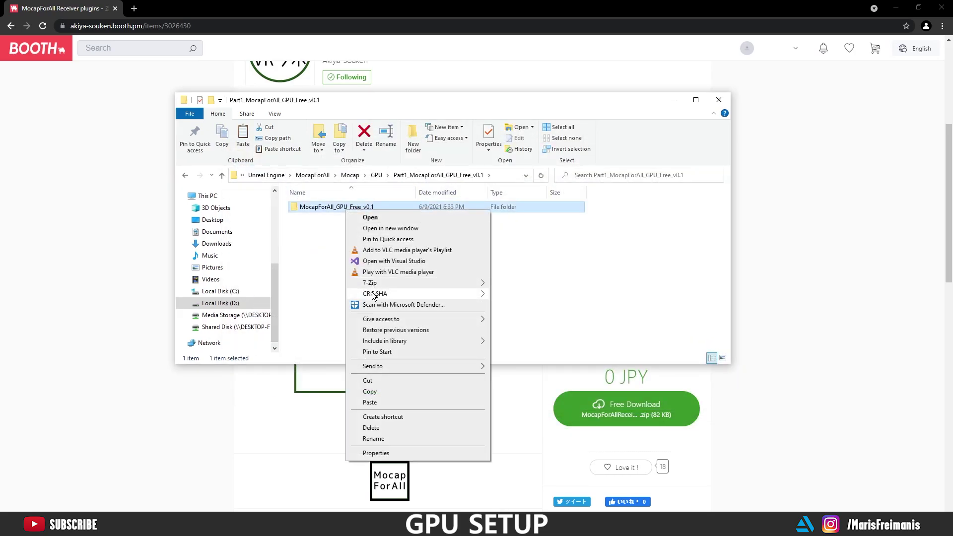
{"action": "left_click", "coordinate": [376, 380]}
{"action": "left_click", "coordinate": [187, 174]}
{"action": "right_click", "coordinate": [339, 277]}
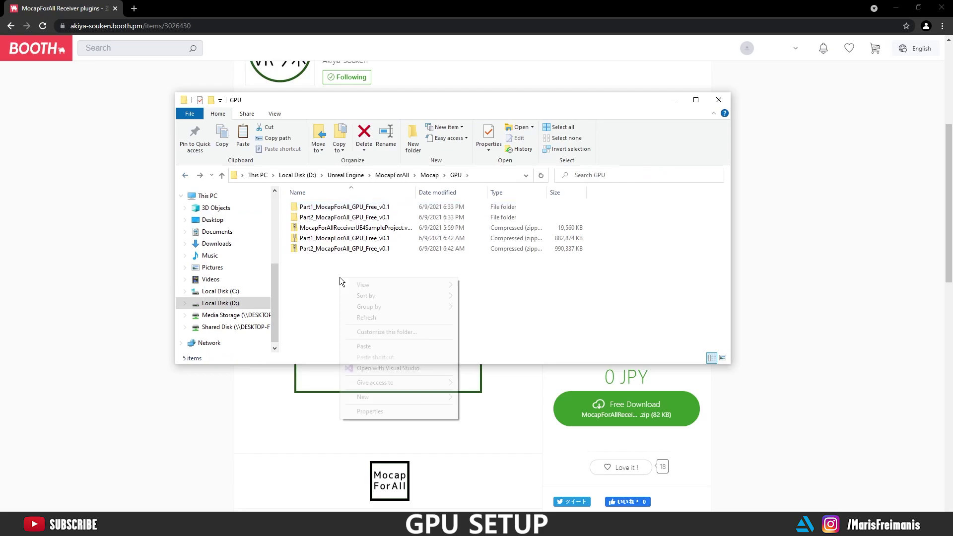
{"action": "left_click", "coordinate": [363, 345]}
Step: Move the MocapForAll_GPU_Free_v0.1 folder from the extracted Part2 folder into the GPU folder, merging it with the Part1 copy
{"action": "double_click", "coordinate": [331, 227]}
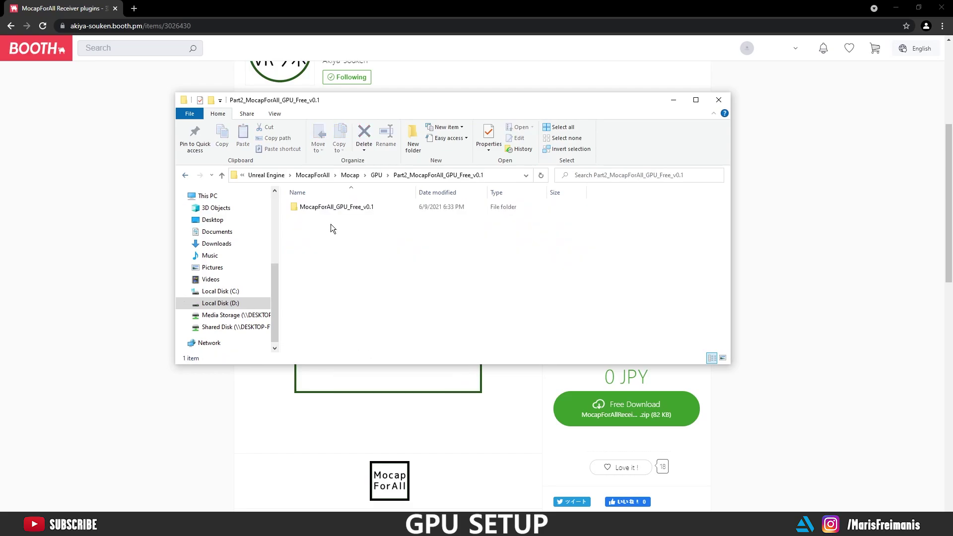
{"action": "left_click", "coordinate": [323, 209]}
{"action": "right_click", "coordinate": [323, 209]}
{"action": "left_click", "coordinate": [356, 380]}
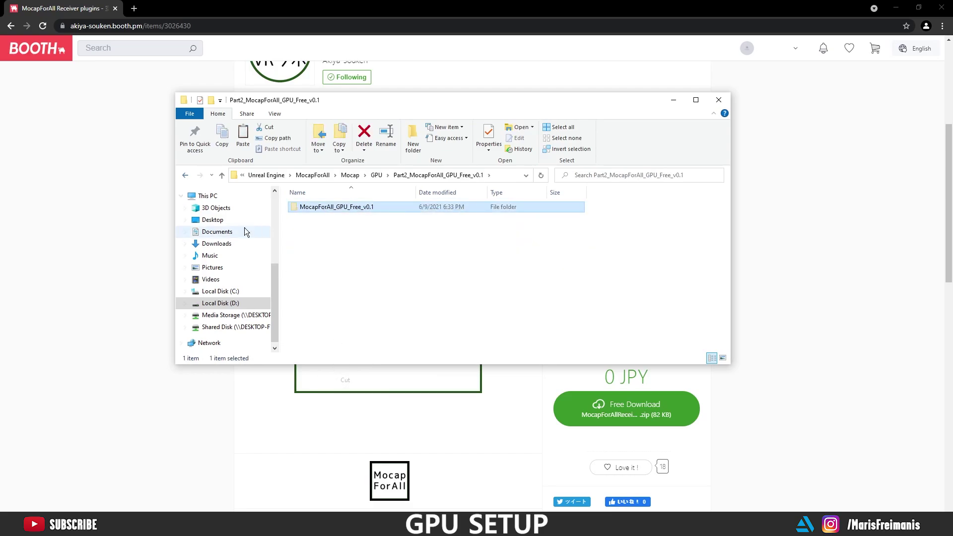
{"action": "left_click", "coordinate": [186, 176]}
{"action": "right_click", "coordinate": [326, 280]}
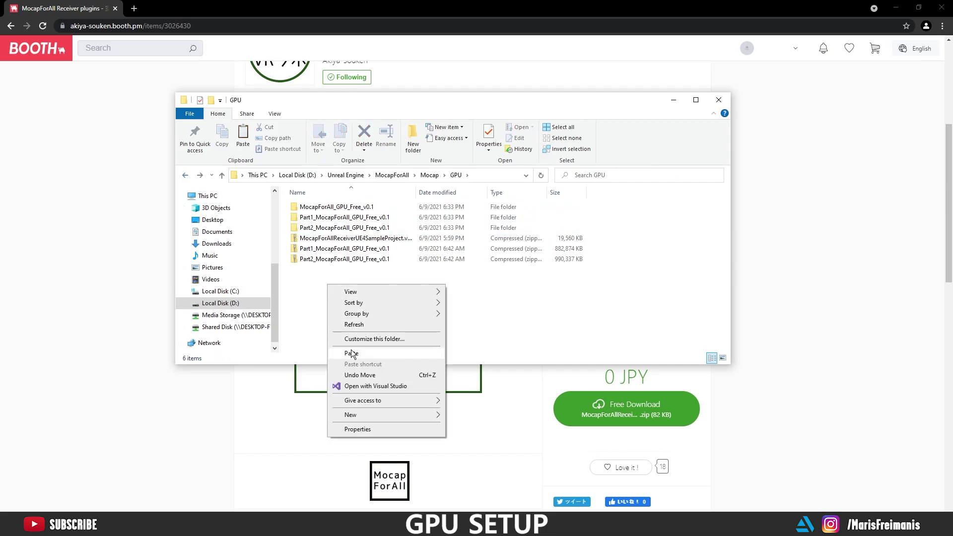
{"action": "left_click", "coordinate": [353, 351]}
Step: Delete the Part1 and Part2 folders and their zip archives from the GPU folder
{"action": "left_click", "coordinate": [337, 229]}
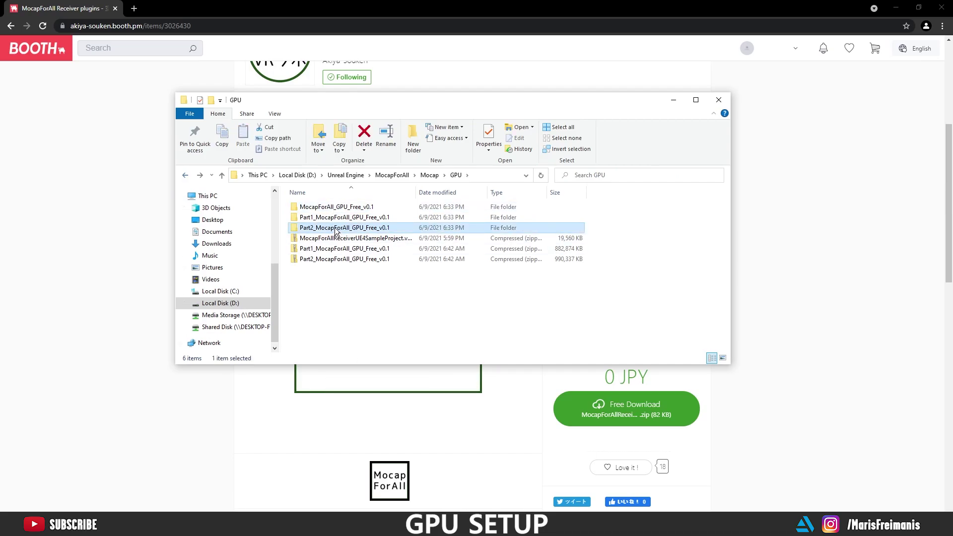
{"action": "left_click", "coordinate": [341, 217], "text": "ctrl"}
{"action": "left_click", "coordinate": [328, 248], "text": "ctrl"}
{"action": "left_click", "coordinate": [325, 258], "text": "ctrl"}
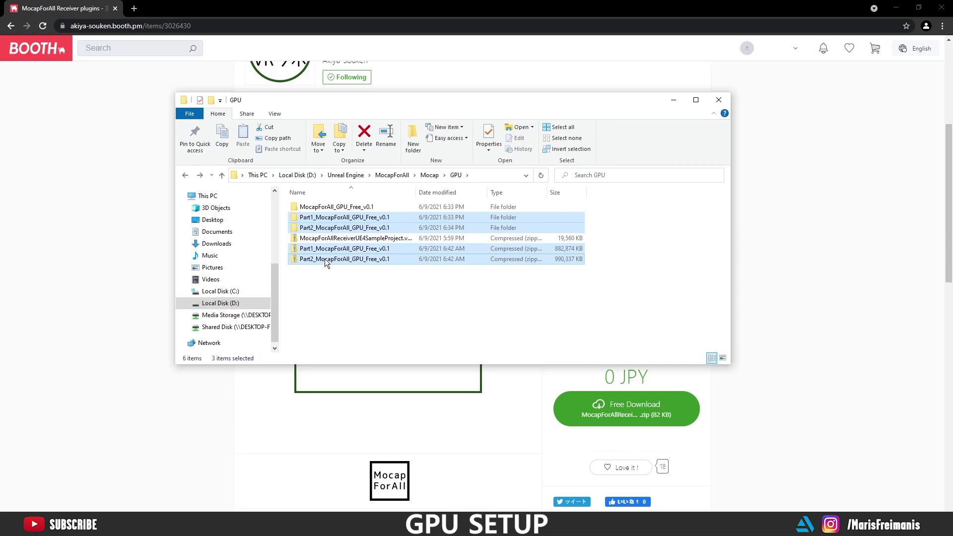
{"action": "key", "text": "Delete"}
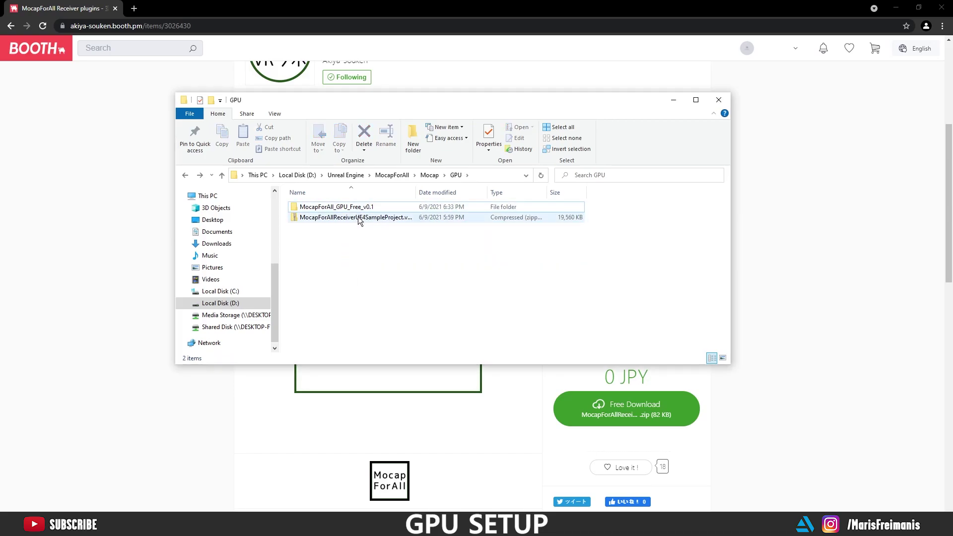
Step: Extract the MocapForAllReceiverUE4SampleProject archive in the GPU folder and delete its zip file
{"action": "right_click", "coordinate": [362, 218]}
{"action": "left_click", "coordinate": [437, 249]}
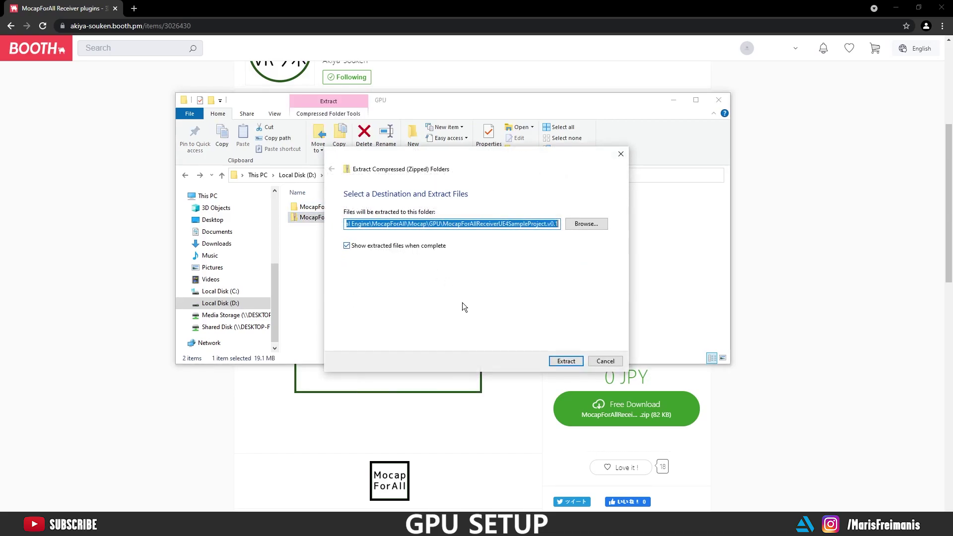
{"action": "left_click", "coordinate": [563, 360]}
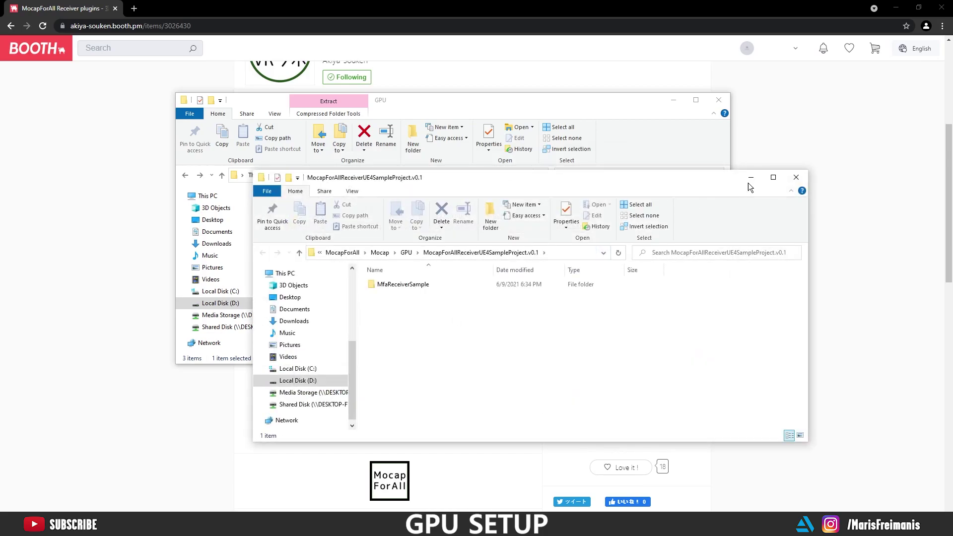
{"action": "left_click", "coordinate": [792, 180]}
{"action": "key", "text": "Delete"}
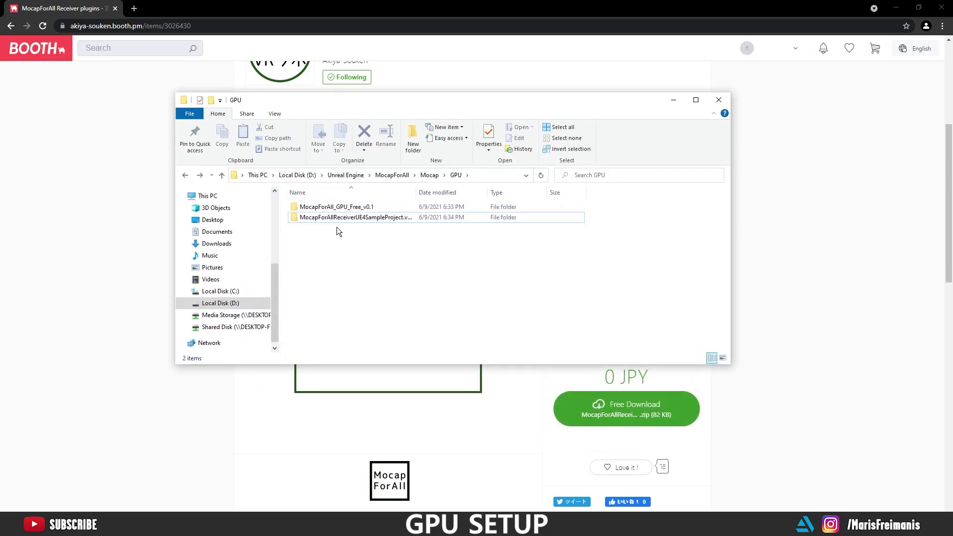
Step: View the ExtrinsicCalibration and IntrinsicCalibration images in the MocapForAll_GPU_Free_v0.1 folder, returning to the GPU folder
{"action": "double_click", "coordinate": [363, 208]}
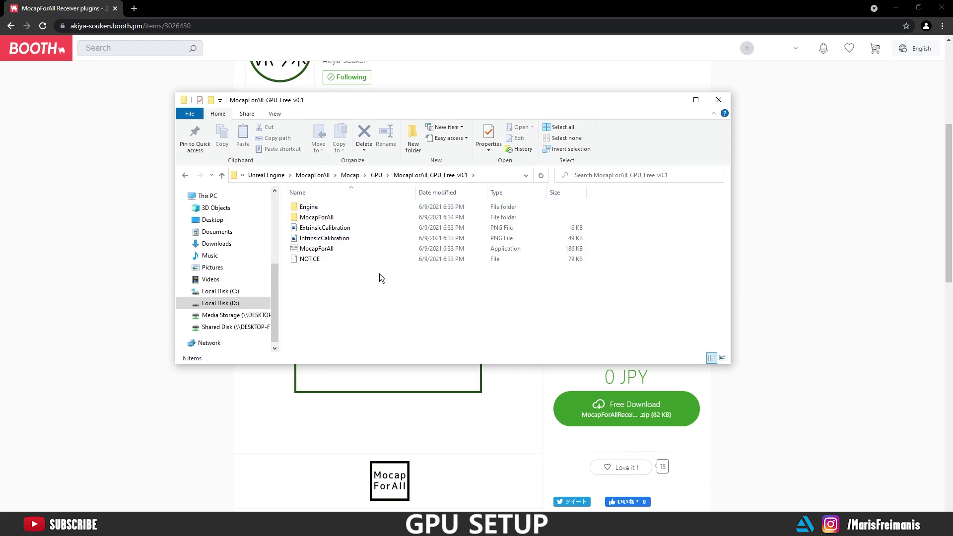
{"action": "double_click", "coordinate": [344, 228]}
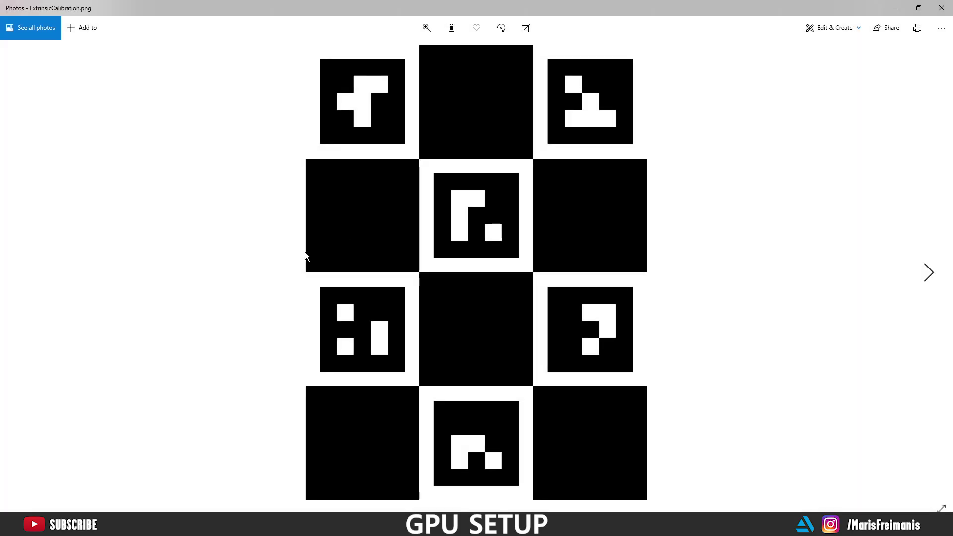
{"action": "left_click", "coordinate": [941, 8]}
{"action": "left_click", "coordinate": [344, 238]}
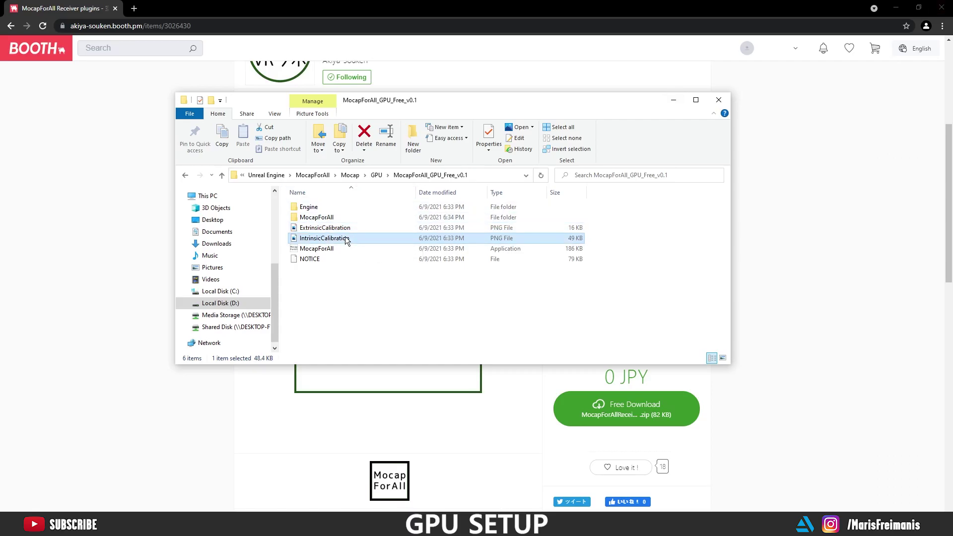
{"action": "double_click", "coordinate": [345, 239]}
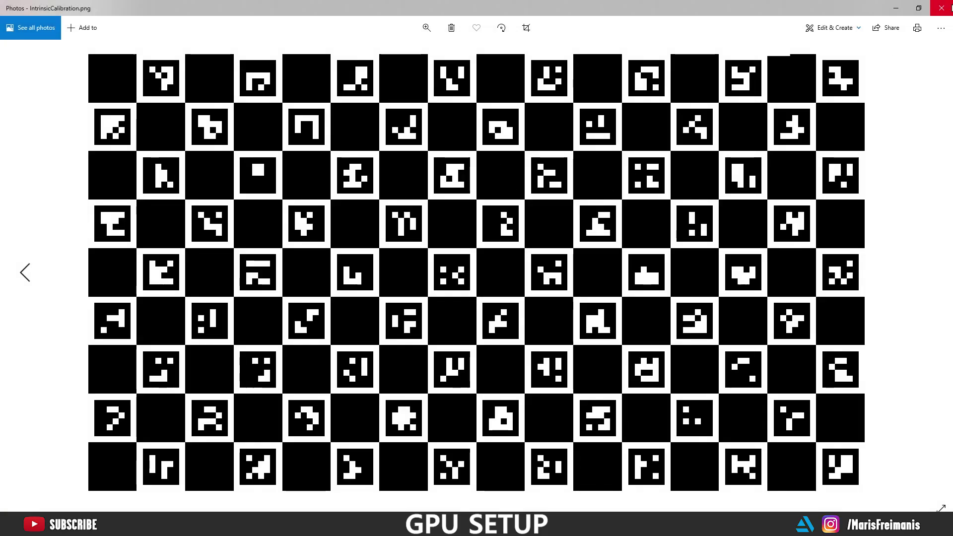
{"action": "left_click", "coordinate": [942, 8]}
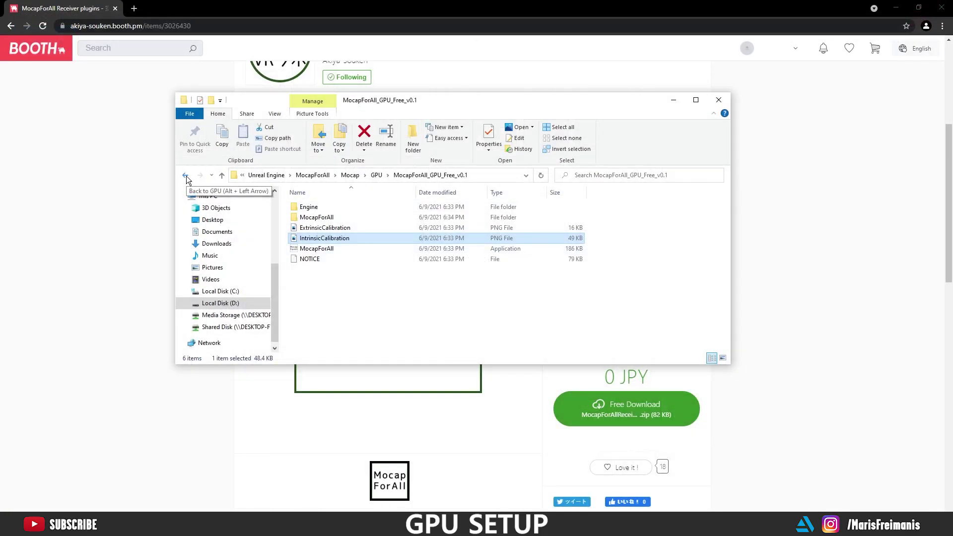
{"action": "left_click", "coordinate": [185, 175]}
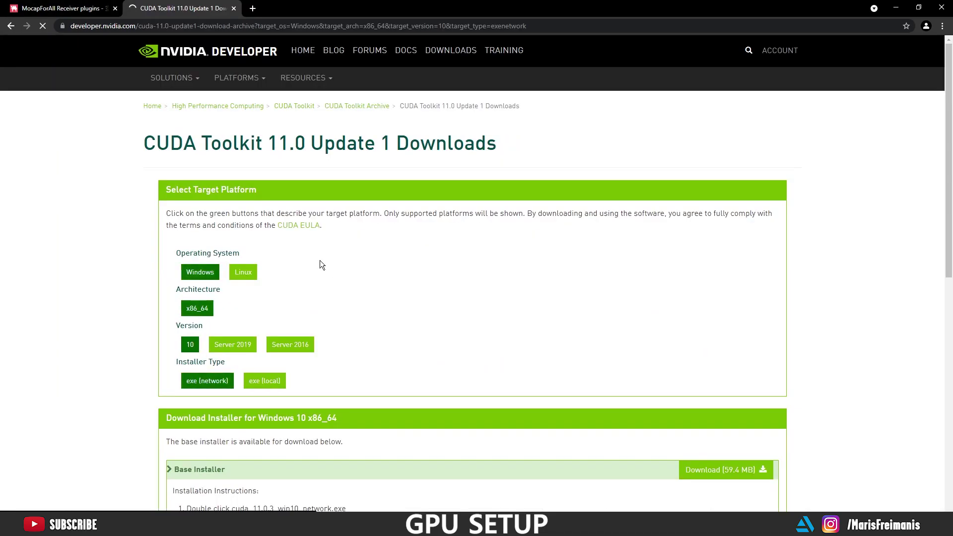
Step: Download the CUDA Toolkit 11.0 Update 1 network installer for Windows 10 x86_64
{"action": "scroll", "coordinate": [319, 263], "scroll_direction": "down", "scroll_amount": 3}
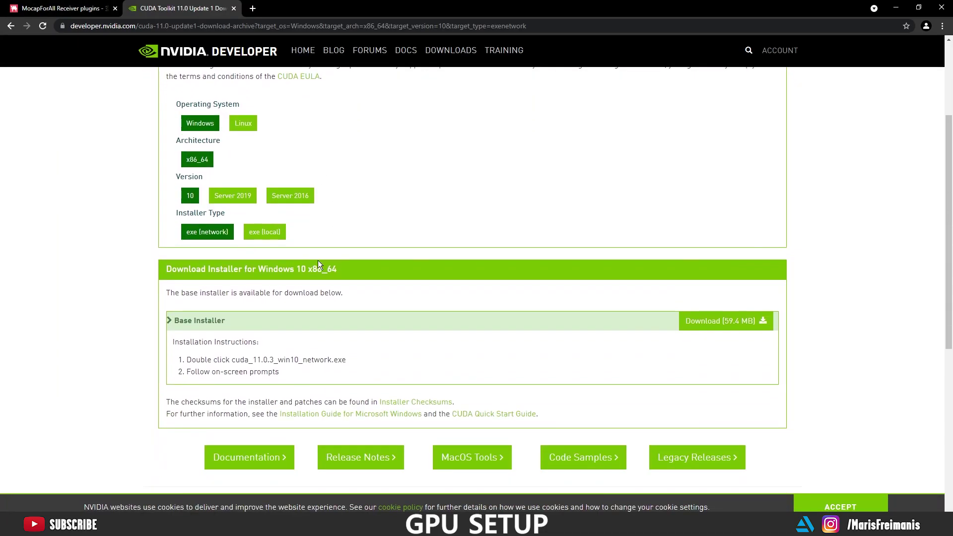
{"action": "left_click", "coordinate": [717, 326]}
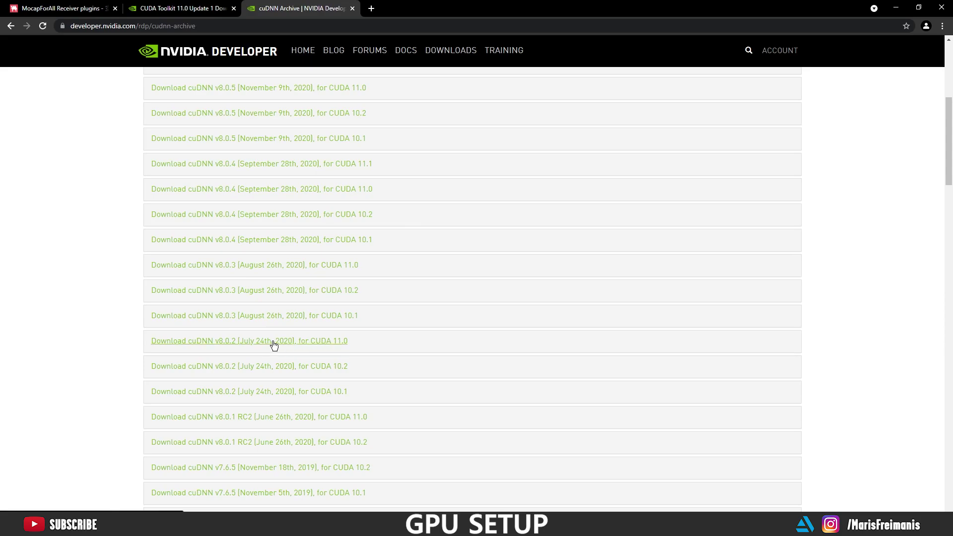
Step: Expand the cuDNN v8.0.2 (July 24th, 2020) for CUDA 11.0 entry in the cuDNN archive and look through its downloads
{"action": "left_click", "coordinate": [202, 342]}
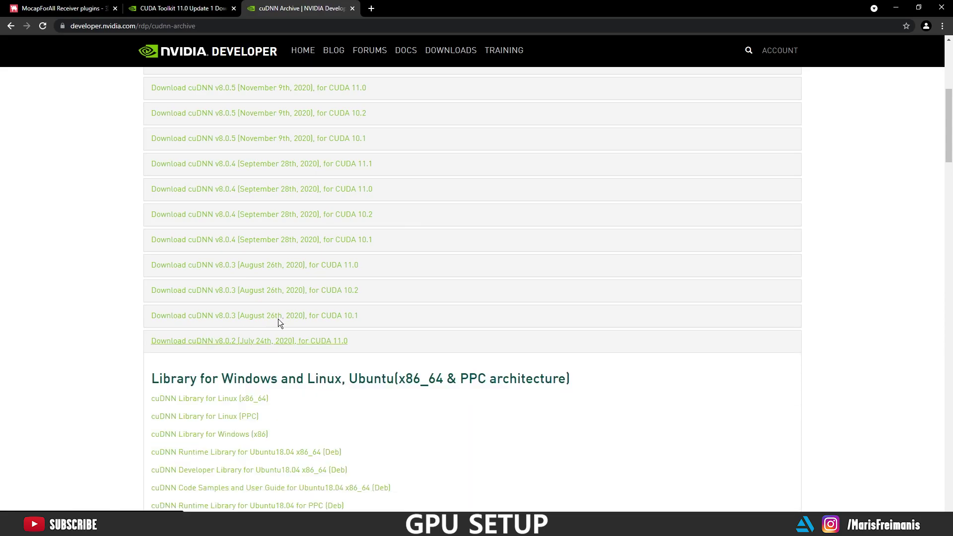
{"action": "scroll", "coordinate": [454, 323], "scroll_direction": "down", "scroll_amount": 5}
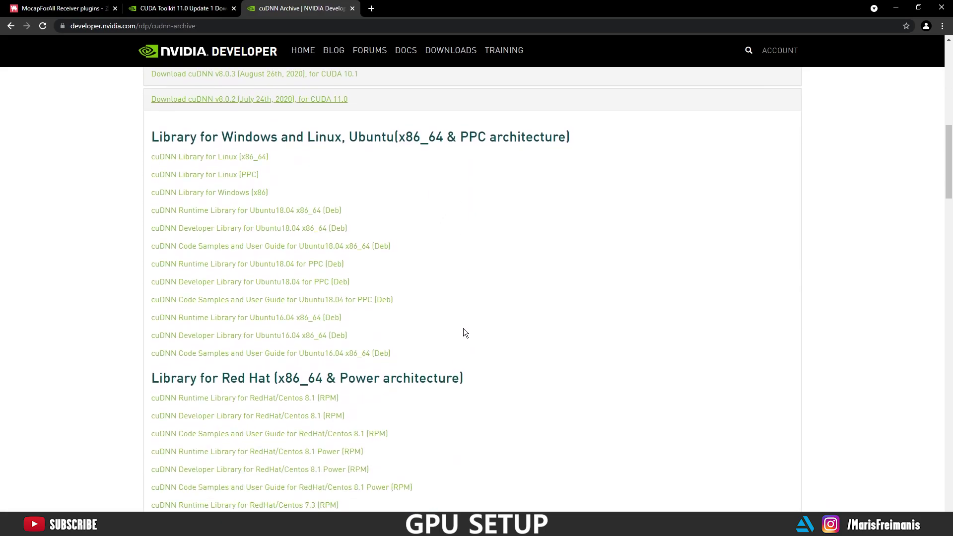
{"action": "scroll", "coordinate": [463, 329], "scroll_direction": "down", "scroll_amount": 4}
{"action": "scroll", "coordinate": [463, 329], "scroll_direction": "up", "scroll_amount": 5}
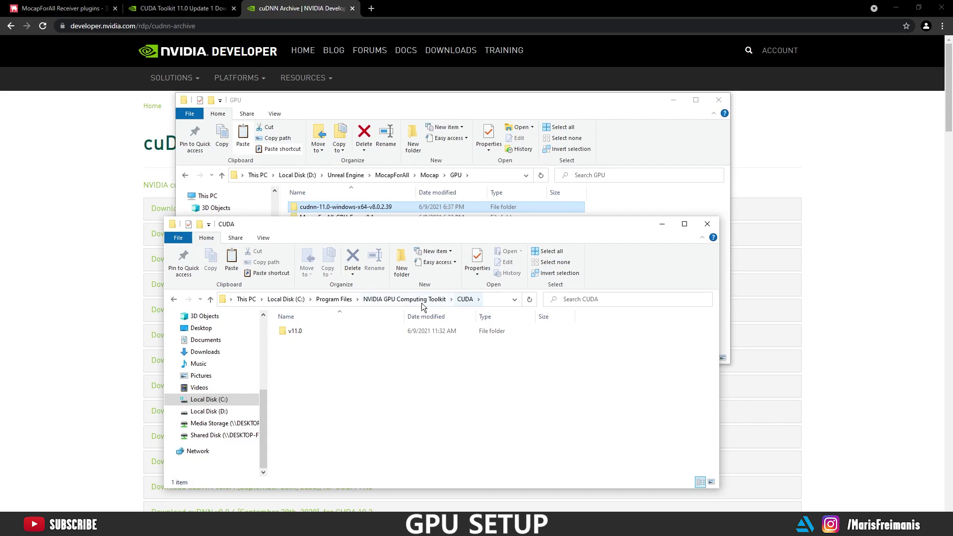
Step: Copy all contents of the cuda folder inside cudnn-11.0-windows-x64-v8.0.2.39 into the NVIDIA CUDA v11.0 installation folder
{"action": "double_click", "coordinate": [311, 329]}
{"action": "left_click", "coordinate": [643, 199]}
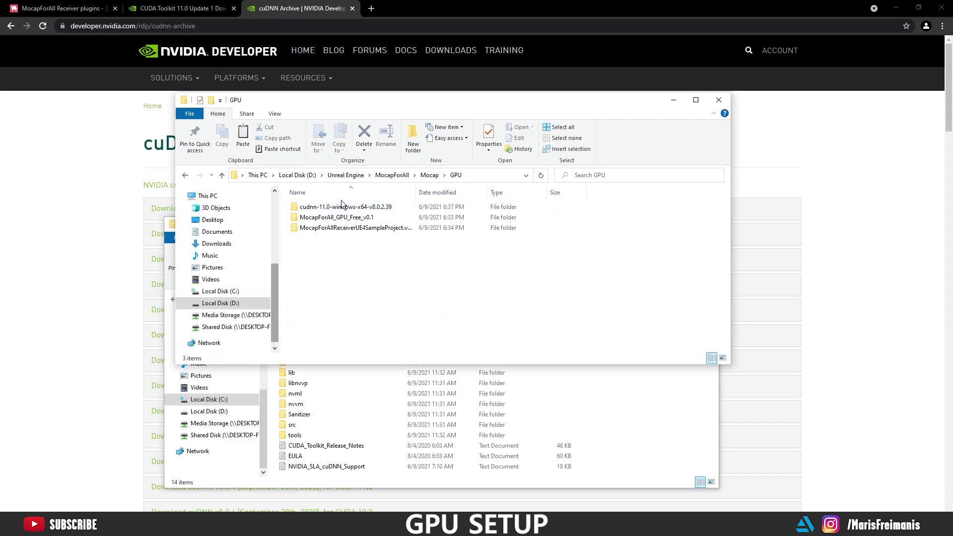
{"action": "double_click", "coordinate": [341, 207]}
{"action": "double_click", "coordinate": [307, 206]}
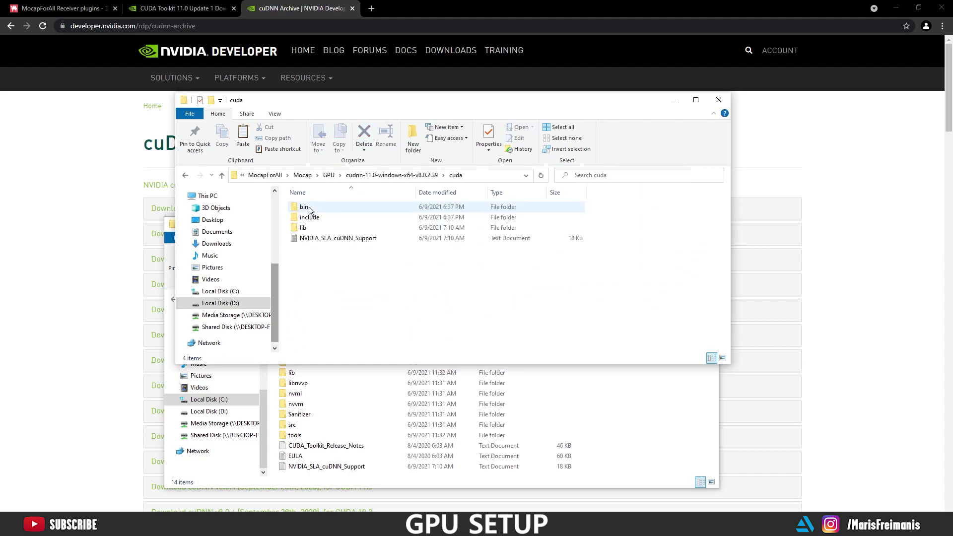
{"action": "left_click_drag", "start_coordinate": [449, 313], "coordinate": [288, 191]}
{"action": "right_click", "coordinate": [303, 209]}
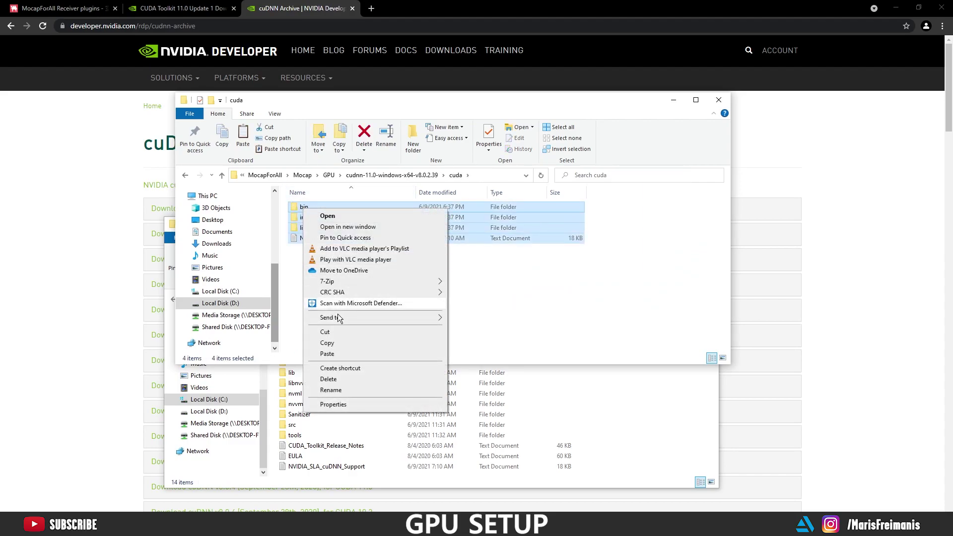
{"action": "left_click", "coordinate": [336, 343]}
{"action": "left_click", "coordinate": [641, 421]}
{"action": "right_click", "coordinate": [637, 353]}
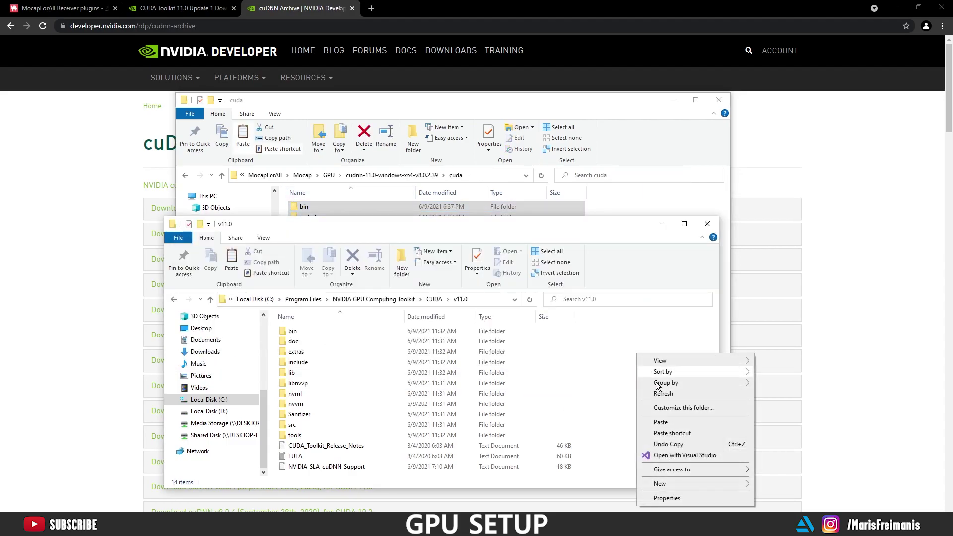
{"action": "left_click", "coordinate": [661, 421]}
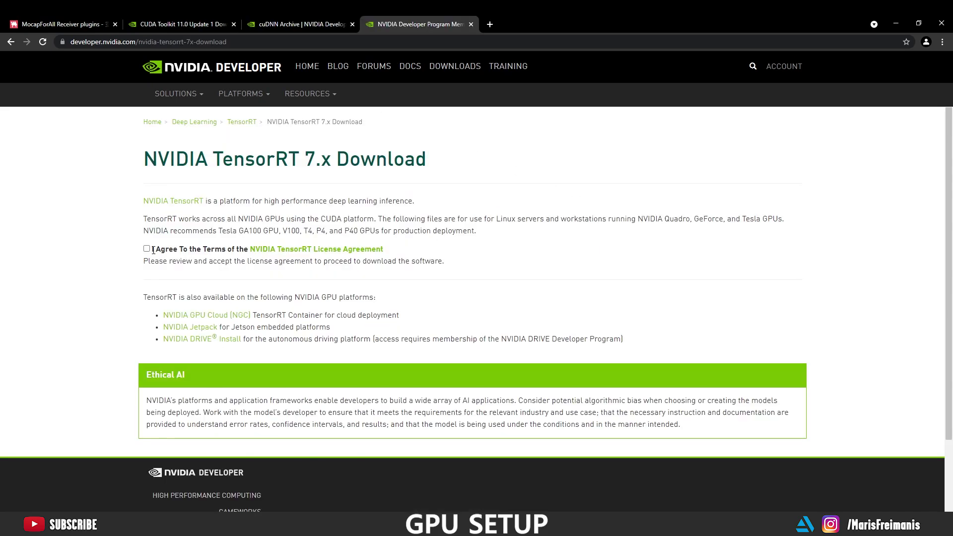
Step: Accept the TensorRT license agreement and expand TensorRT 7.1 GA to reach the Windows10 and CUDA 11.0 zip package
{"action": "left_click", "coordinate": [146, 249]}
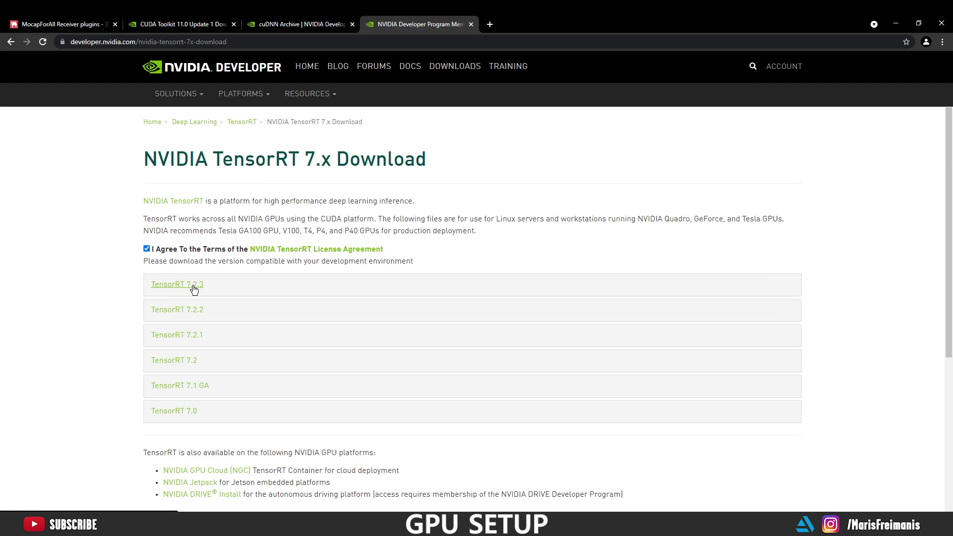
{"action": "left_click", "coordinate": [188, 391]}
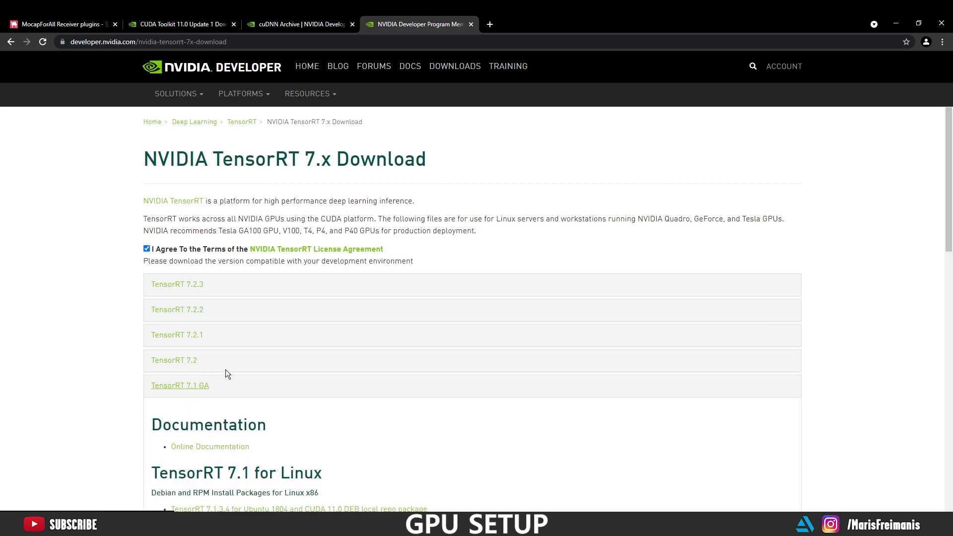
{"action": "scroll", "coordinate": [398, 338], "scroll_direction": "down", "scroll_amount": 5}
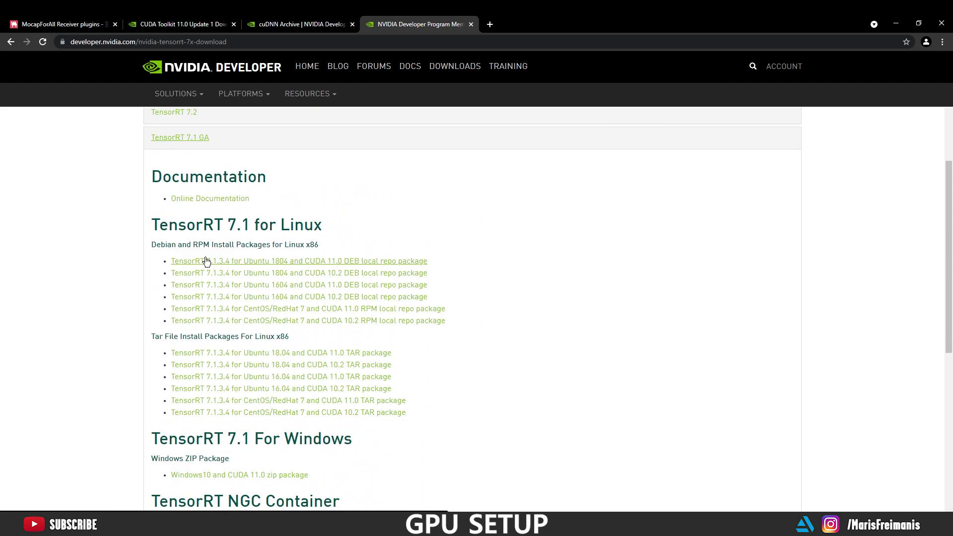
{"action": "scroll", "coordinate": [236, 369], "scroll_direction": "down", "scroll_amount": 3}
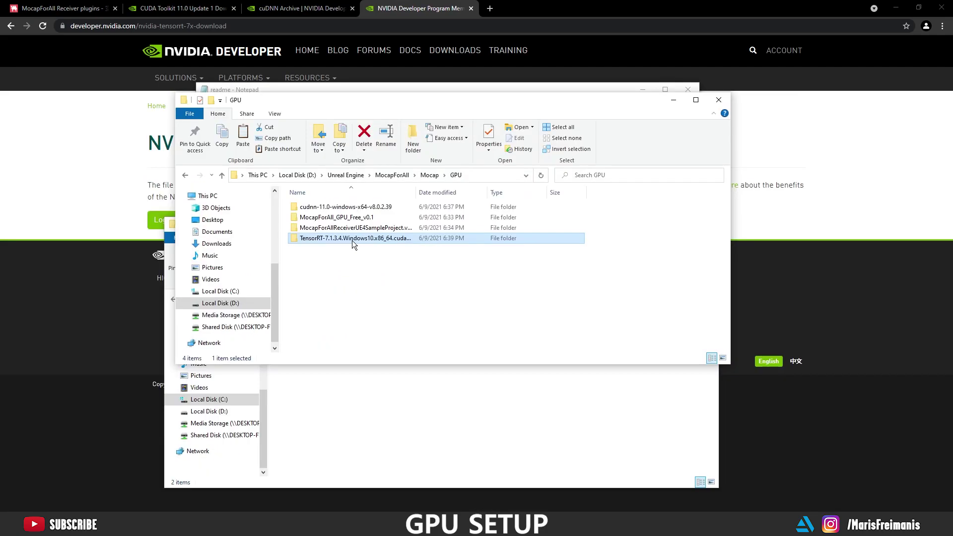
Step: Copy the unpacked TensorRT-7.1.3.4 folder and look into the TensorRT-7.1.3.4 folder in C:\Program Files\NVIDIA GPU Computing Toolkit
{"action": "double_click", "coordinate": [352, 240]}
{"action": "left_click", "coordinate": [328, 206]}
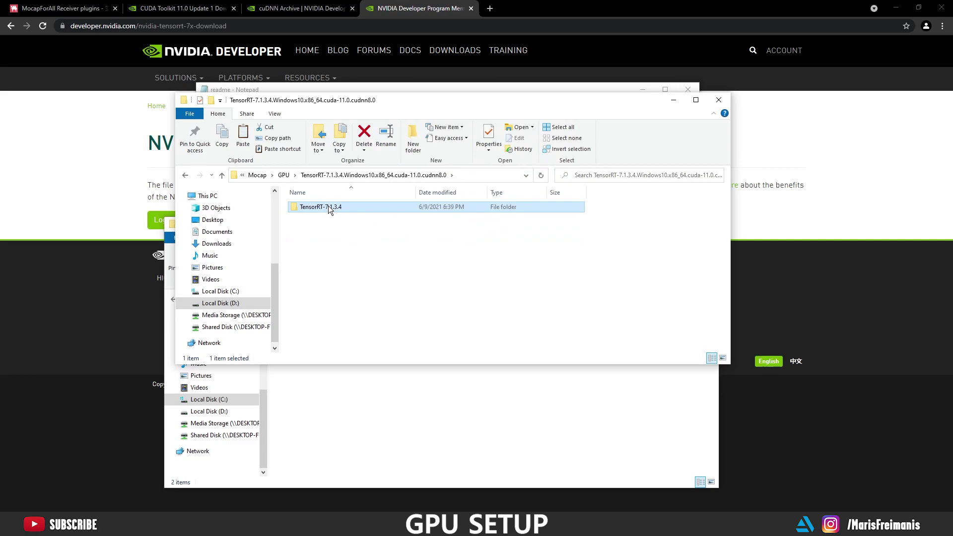
{"action": "right_click", "coordinate": [328, 205]}
{"action": "left_click", "coordinate": [369, 390]}
{"action": "left_click", "coordinate": [370, 405]}
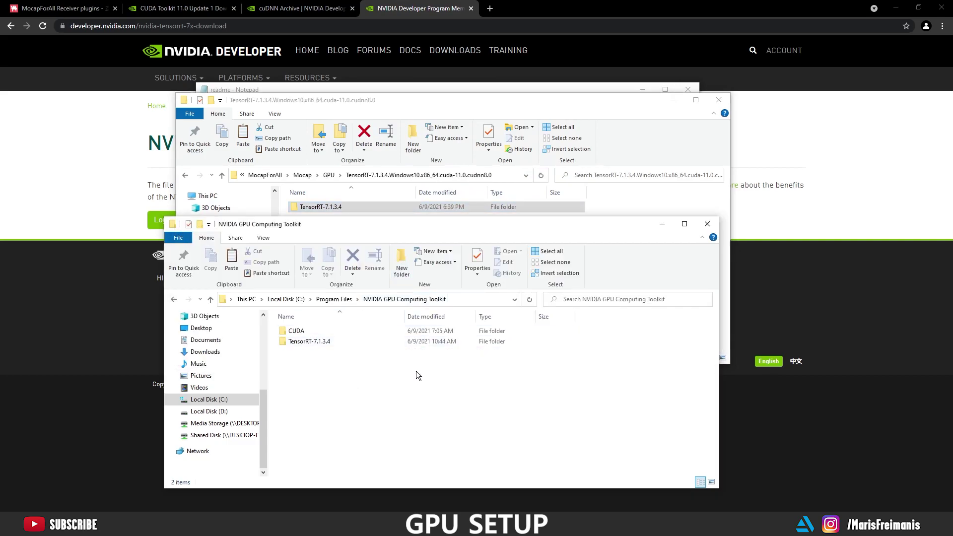
{"action": "double_click", "coordinate": [312, 341]}
{"action": "left_click", "coordinate": [174, 299]}
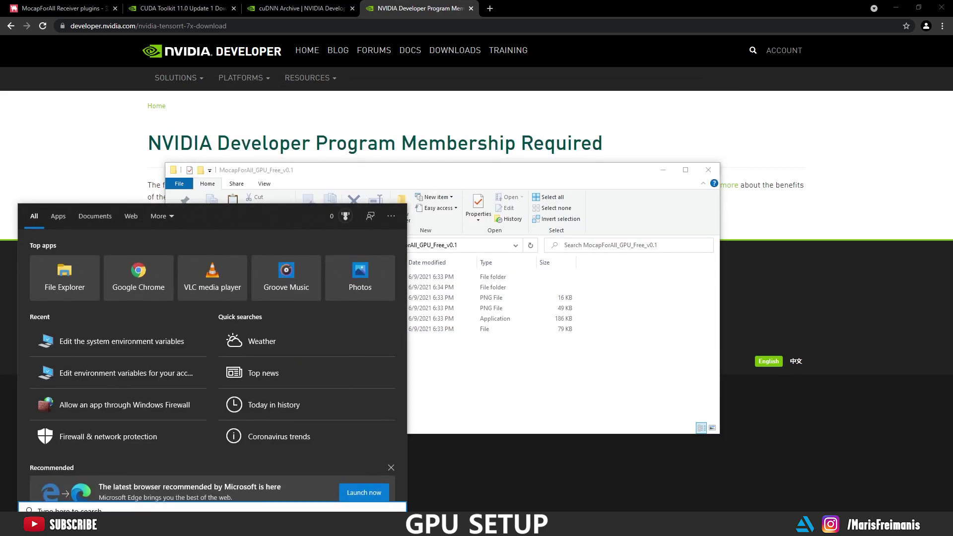
Step: Open the Windows environment variables and inspect the CUDA_PATH and Path entries among the system variables
{"action": "type", "text": "system en"}
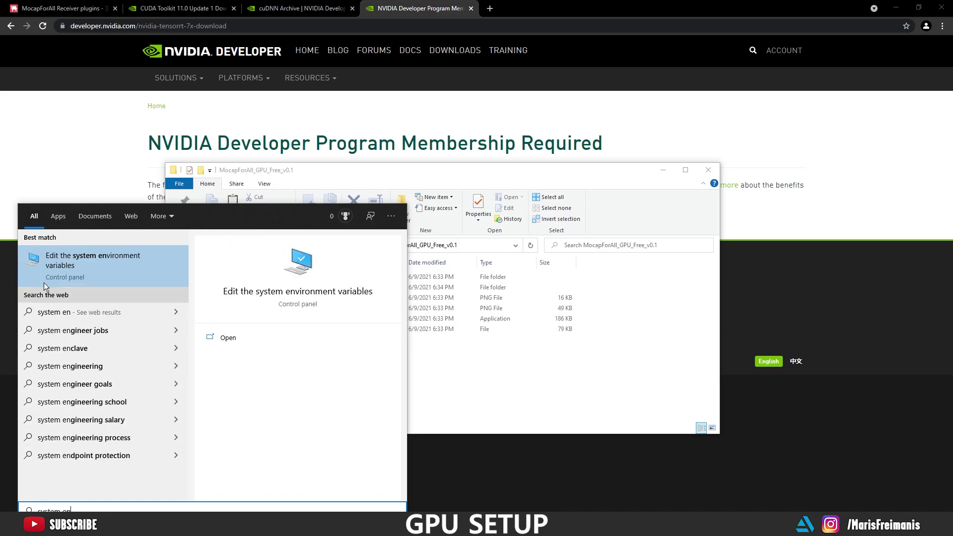
{"action": "left_click", "coordinate": [79, 268]}
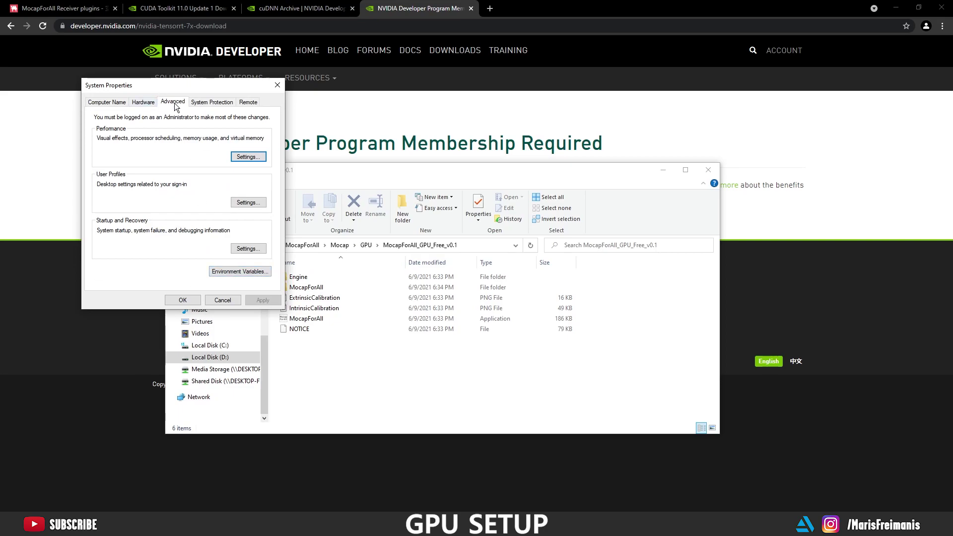
{"action": "left_click", "coordinate": [232, 272]}
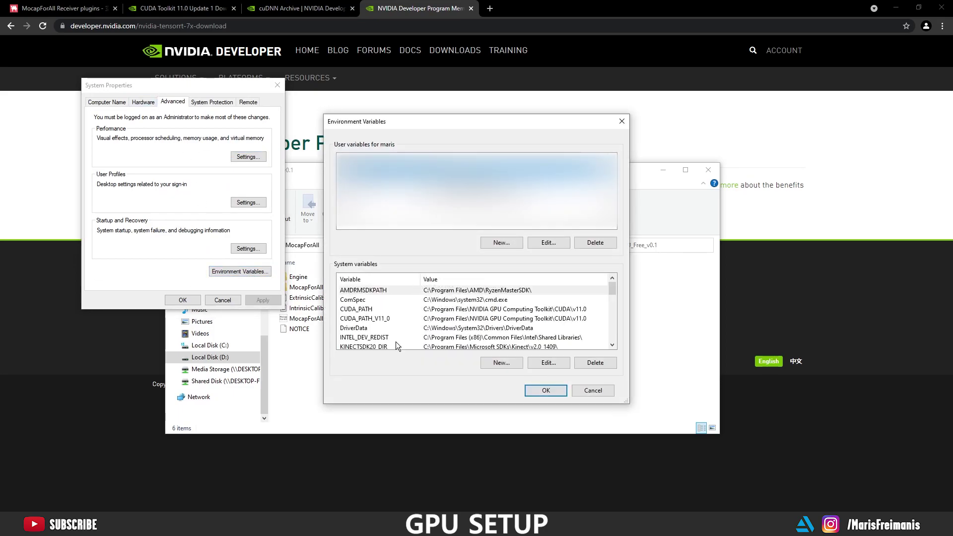
{"action": "left_click", "coordinate": [490, 311]}
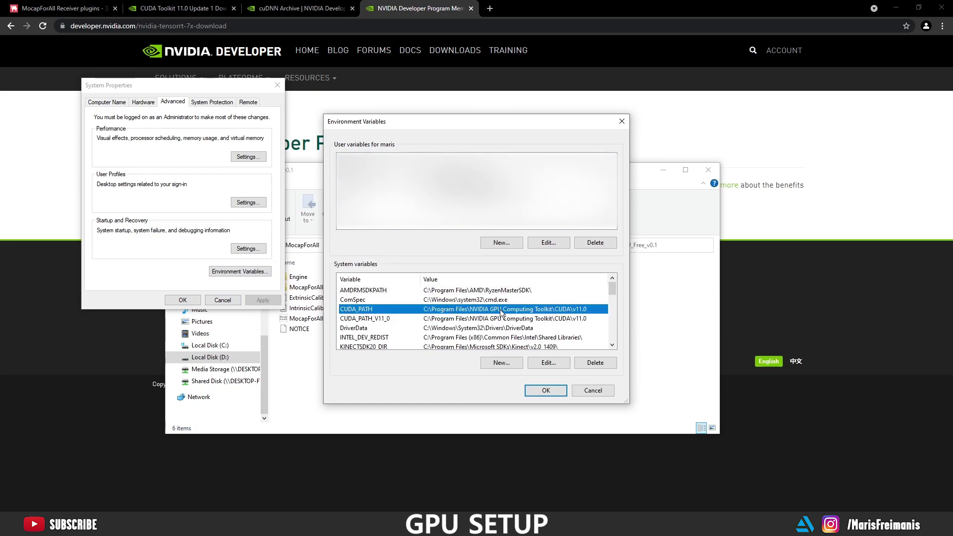
{"action": "scroll", "coordinate": [486, 316], "scroll_direction": "down", "scroll_amount": 4}
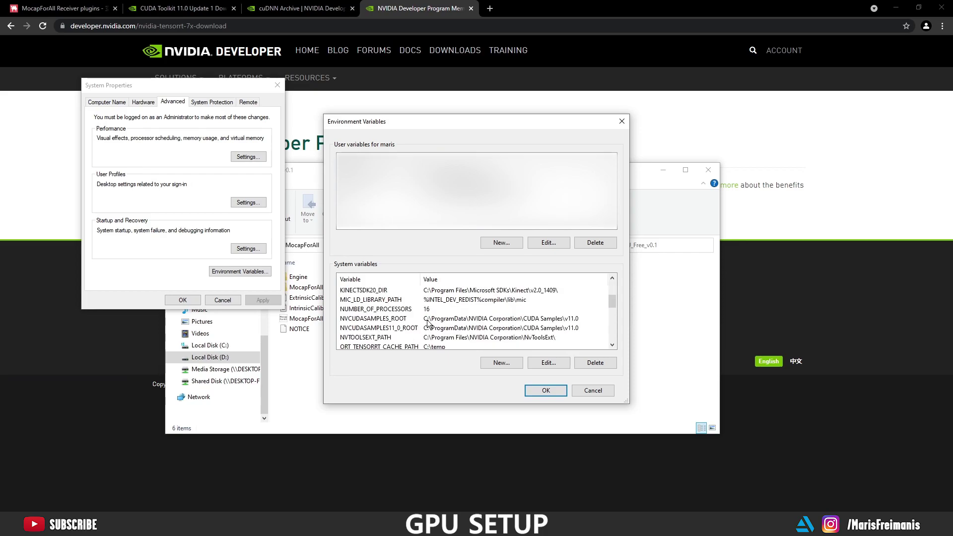
{"action": "scroll", "coordinate": [422, 322], "scroll_direction": "down", "scroll_amount": 1}
{"action": "left_click", "coordinate": [347, 319]}
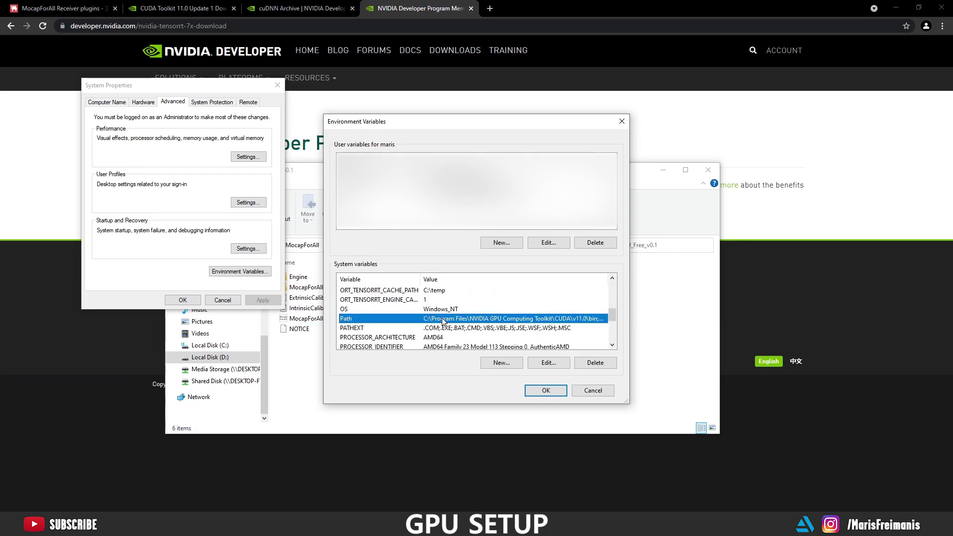
{"action": "left_click", "coordinate": [501, 362]}
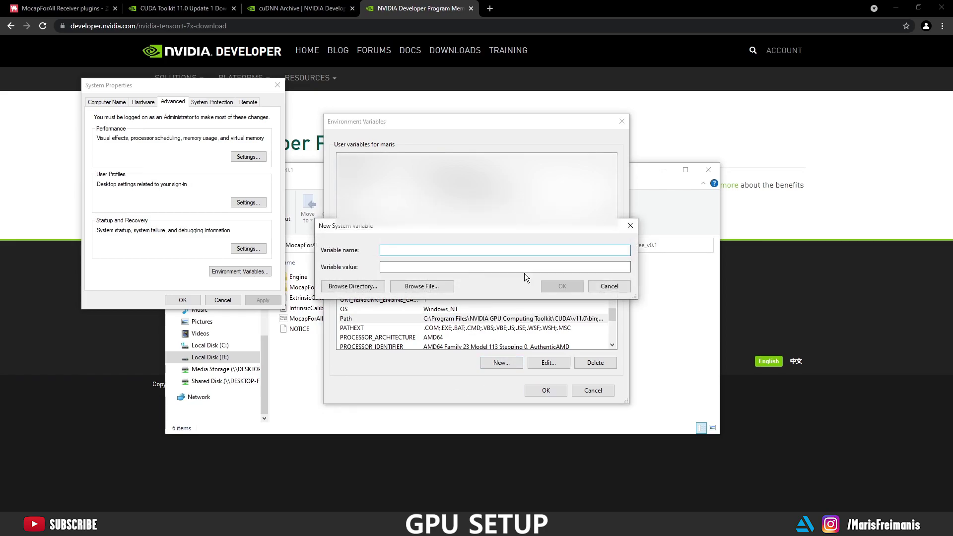
{"action": "left_click", "coordinate": [612, 287]}
{"action": "left_click", "coordinate": [548, 361]}
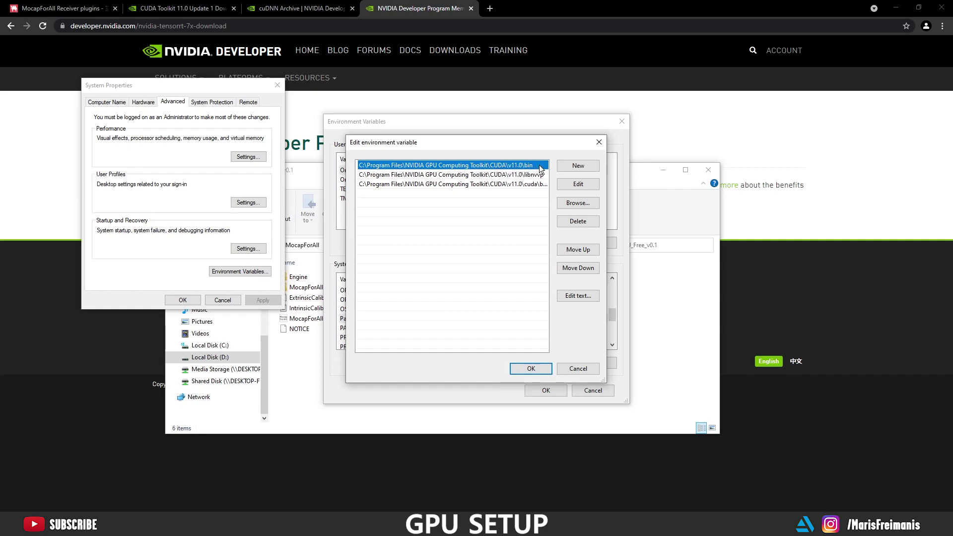
{"action": "left_click", "coordinate": [576, 166]}
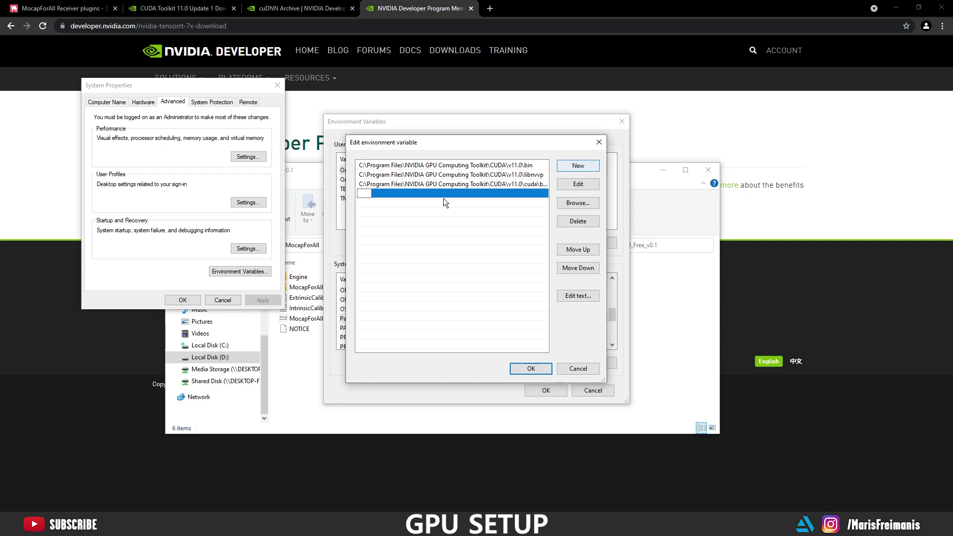
{"action": "left_click", "coordinate": [404, 244]}
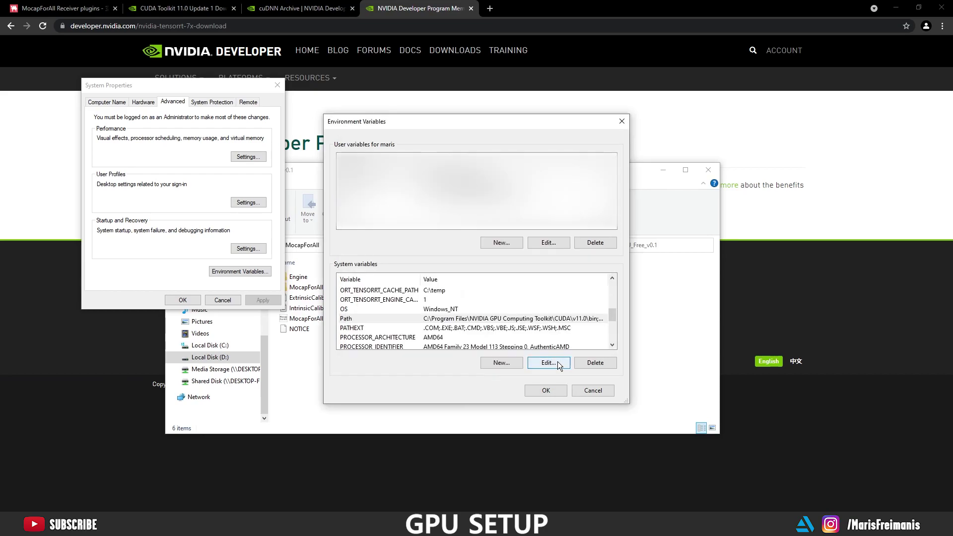
Step: Create a system variable named ORT_TENSORRT_ENGINE_CACHE_ENABLE with the value 1
{"action": "left_click", "coordinate": [500, 363]}
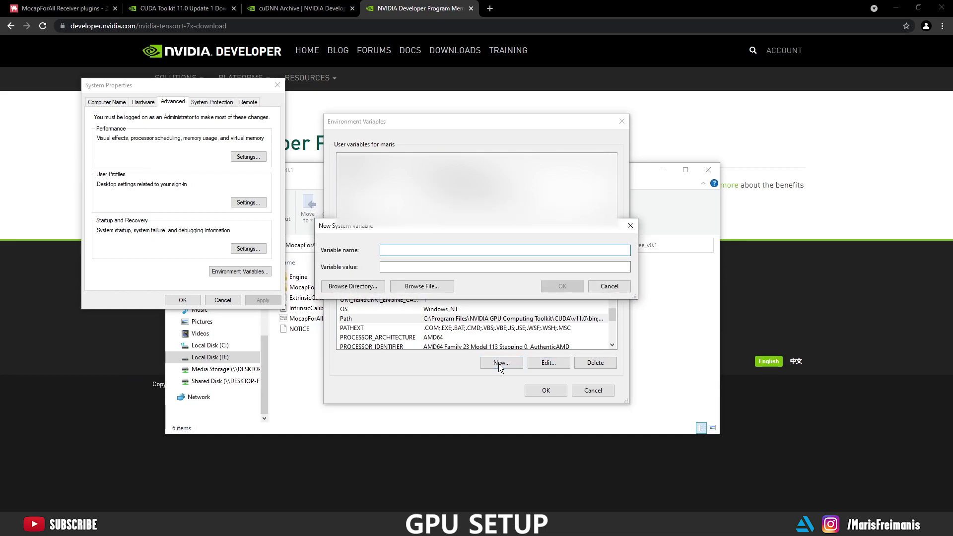
{"action": "right_click", "coordinate": [426, 250]}
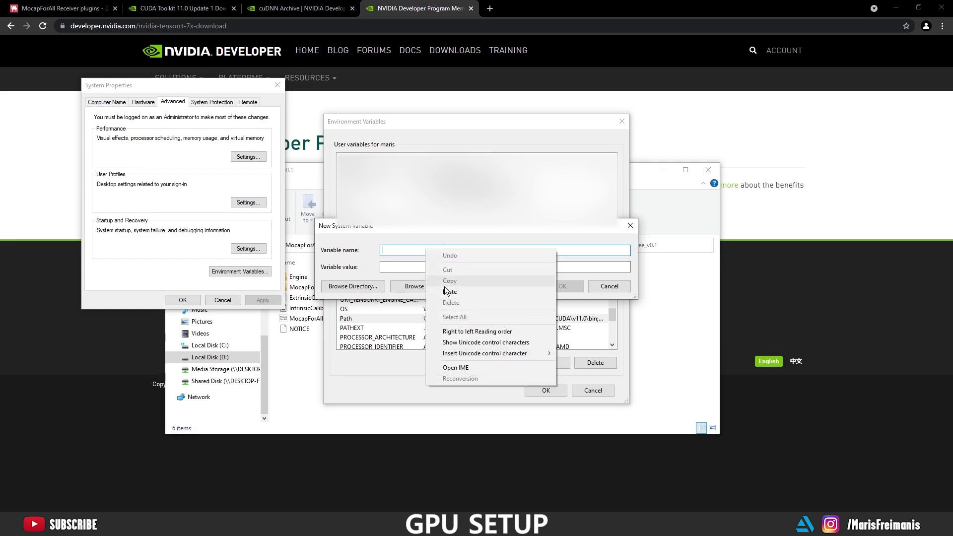
{"action": "left_click", "coordinate": [459, 291]}
{"action": "left_click_drag", "start_coordinate": [382, 250], "coordinate": [400, 250]}
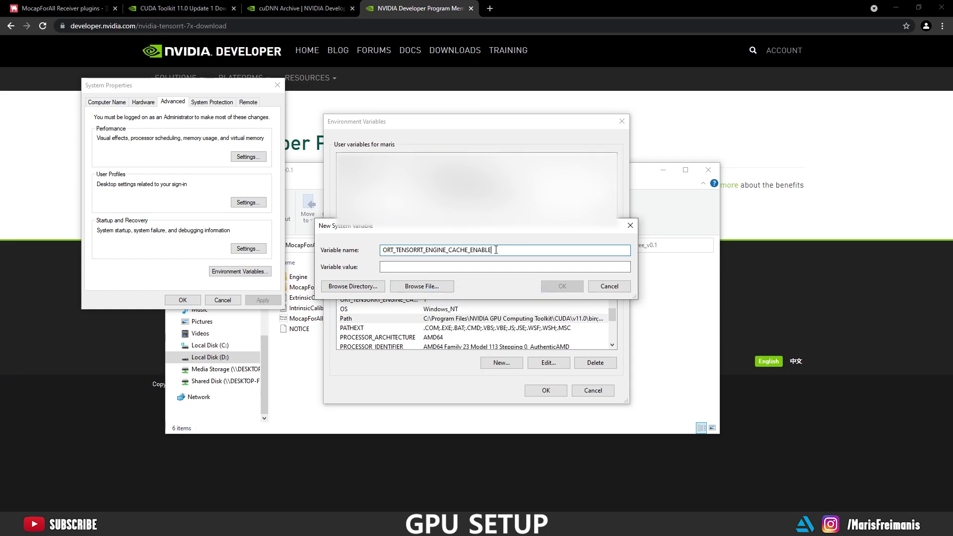
{"action": "left_click", "coordinate": [428, 266]}
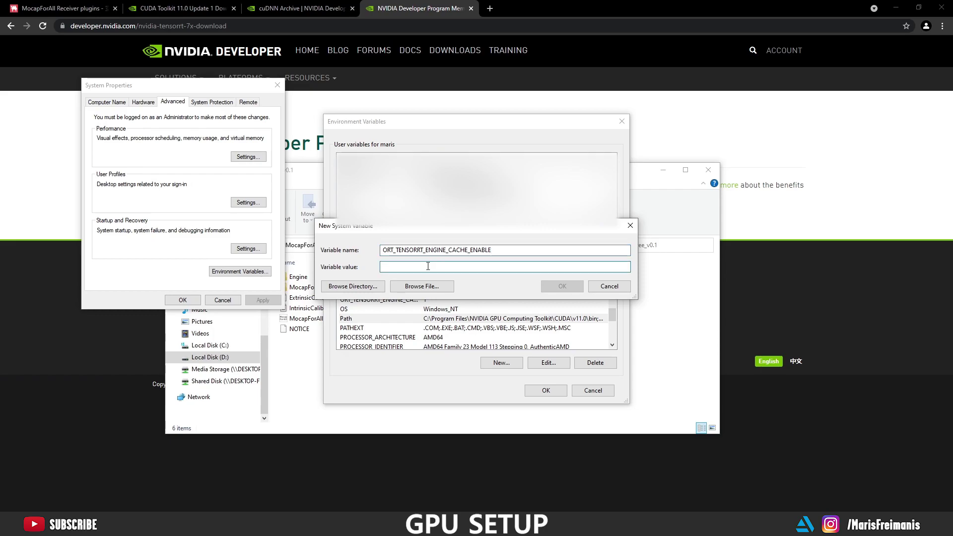
{"action": "type", "text": "1"}
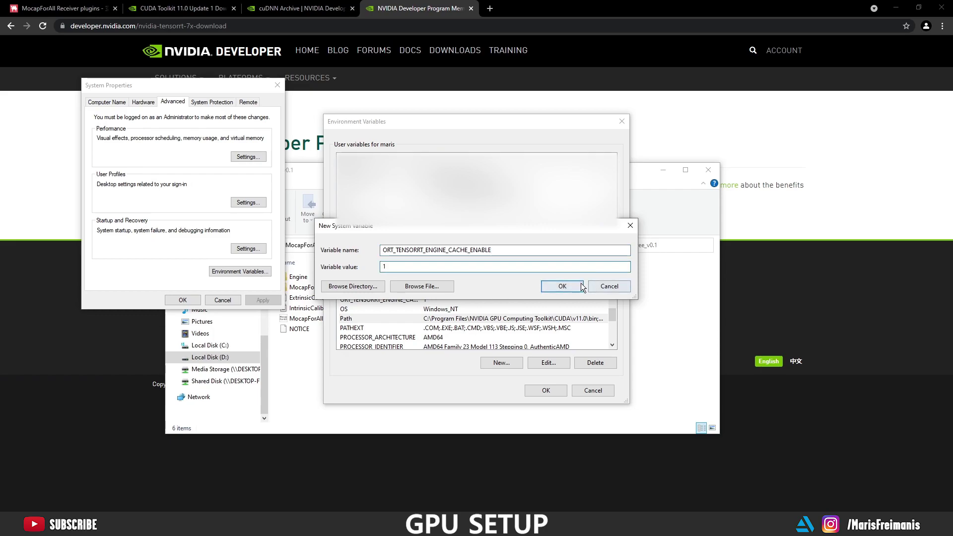
{"action": "left_click", "coordinate": [562, 286]}
Step: Add another system variable named ORT_TENSORRT_CACHE_PATH with the value C:\temp
{"action": "left_click", "coordinate": [501, 363]}
{"action": "type", "text": "ORT_TENSORRT_CACHE_PATH"}
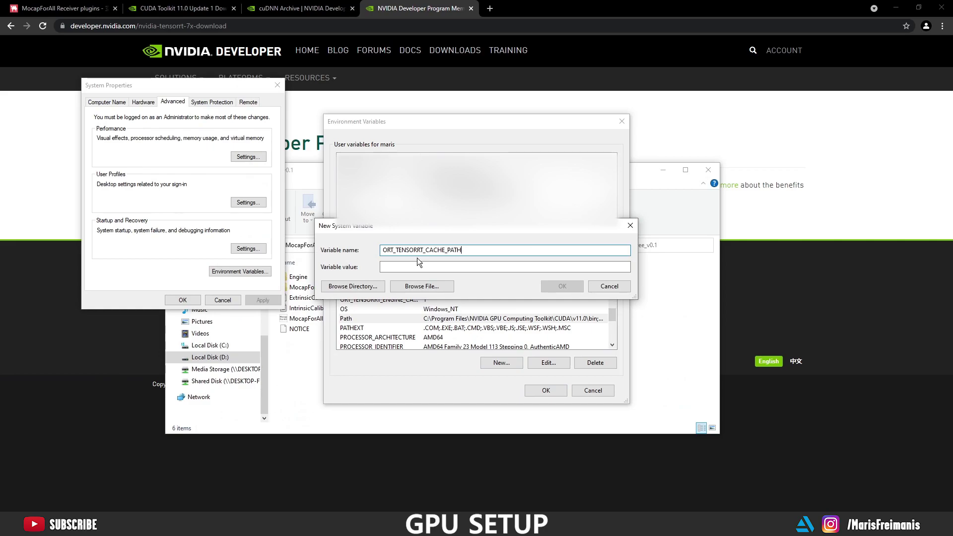
{"action": "left_click", "coordinate": [395, 267]}
{"action": "type", "text": "C:\temp"}
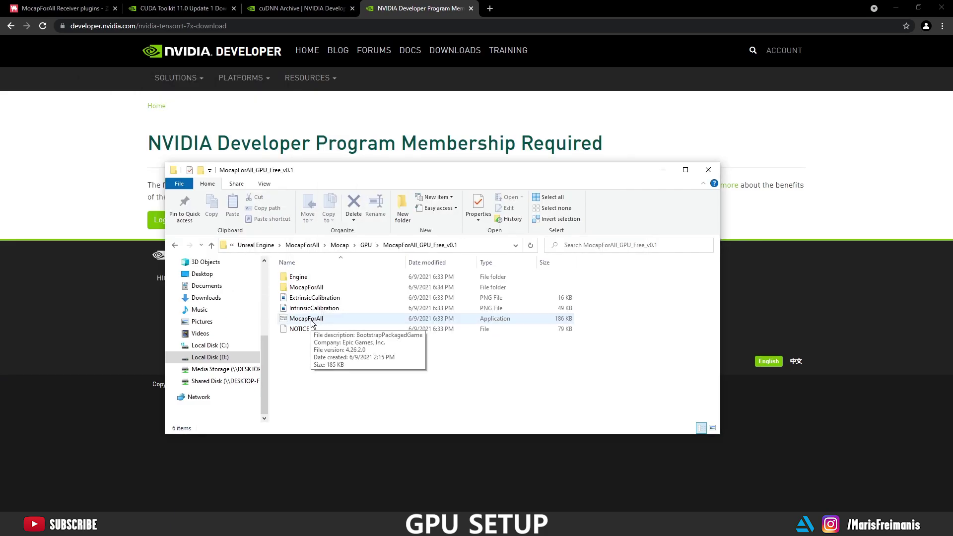
Step: Launch the MocapForAll application from the MocapForAll_GPU_Free_v0.1 folder and allow it to run despite the SmartScreen block
{"action": "double_click", "coordinate": [311, 320]}
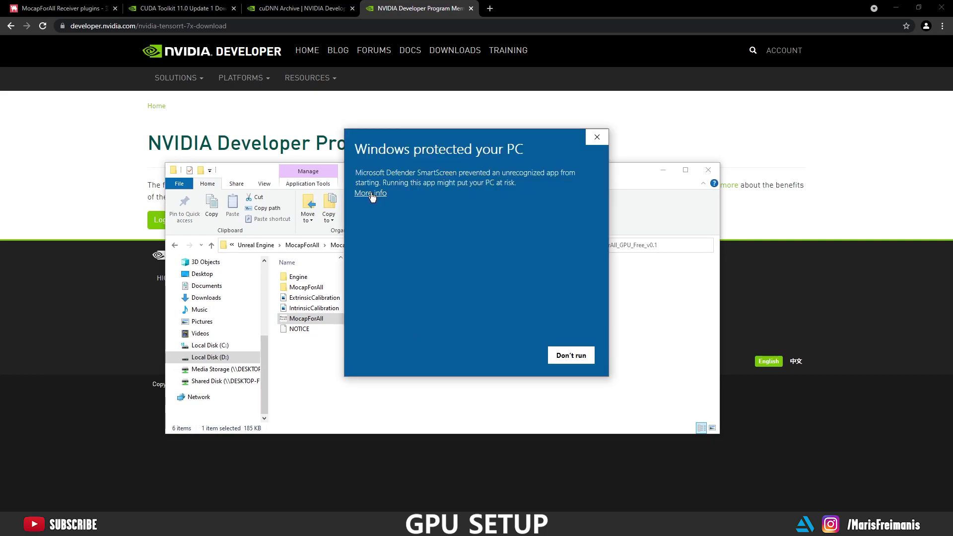
{"action": "left_click", "coordinate": [370, 193]}
{"action": "left_click", "coordinate": [512, 355]}
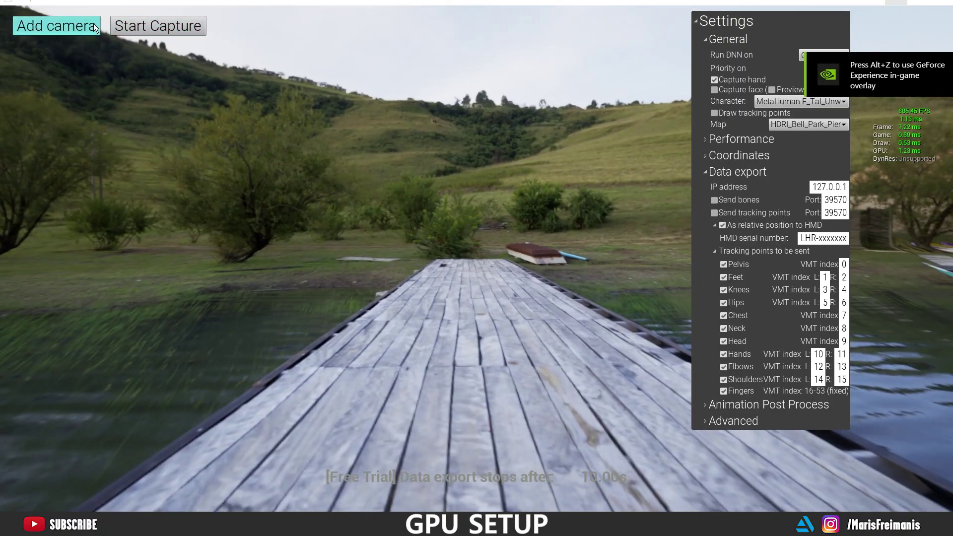
Step: Add two cameras with IDs 0 and 1 and run their intrinsic and extrinsic calibrations
{"action": "left_click", "coordinate": [94, 27]}
{"action": "left_click", "coordinate": [98, 55]}
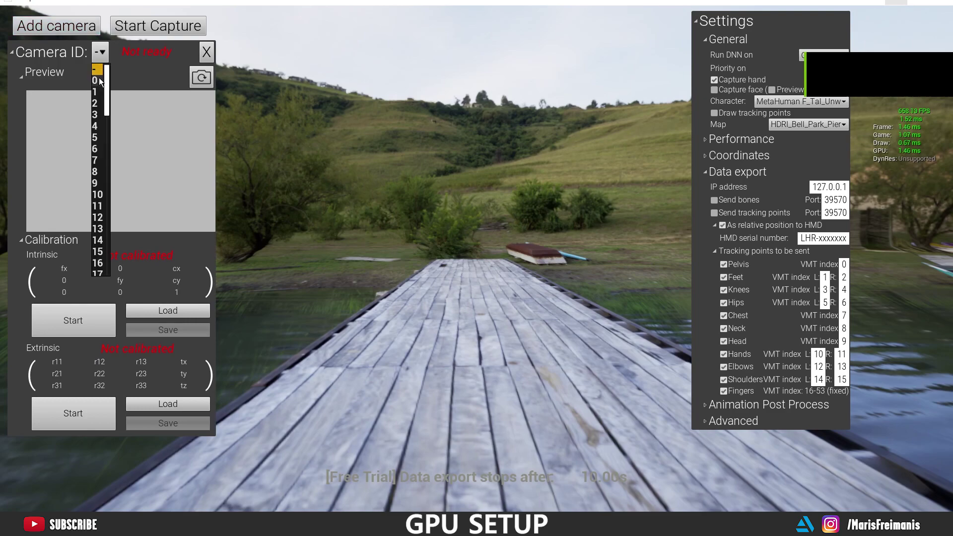
{"action": "left_click", "coordinate": [99, 77]}
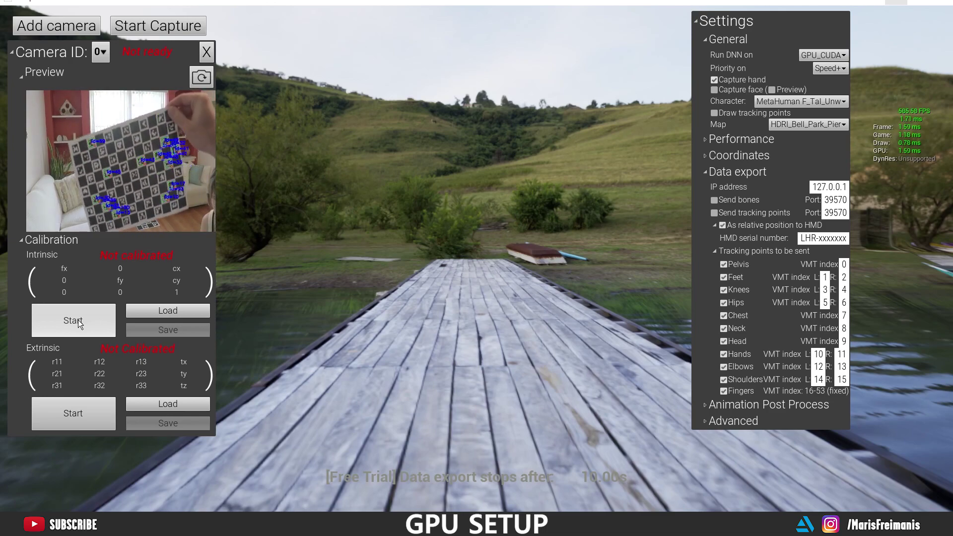
{"action": "left_click", "coordinate": [77, 406]}
{"action": "left_click", "coordinate": [56, 26]}
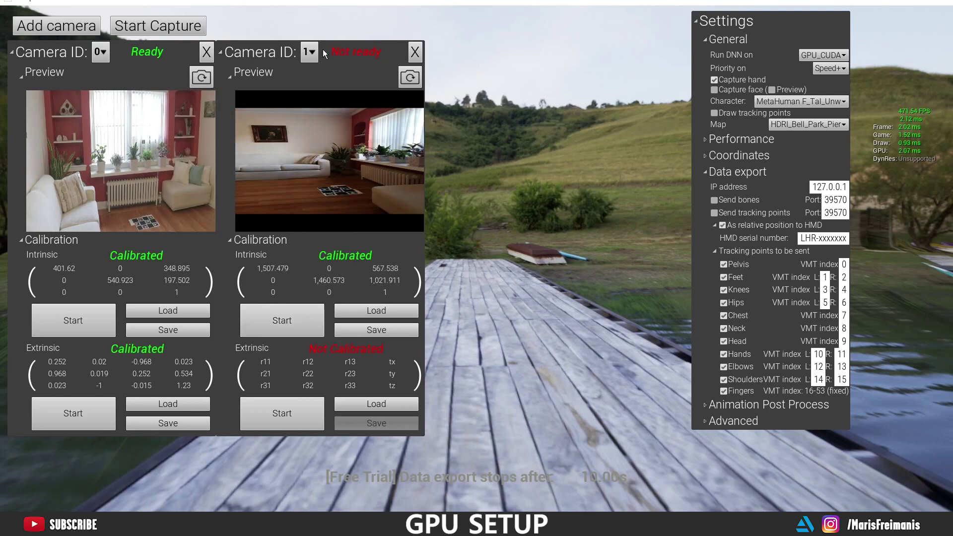
{"action": "left_click", "coordinate": [311, 403]}
Step: Add a third camera with ID 2 and calibrate it
{"action": "left_click", "coordinate": [97, 29]}
{"action": "left_click", "coordinate": [517, 52]}
{"action": "left_click", "coordinate": [514, 98]}
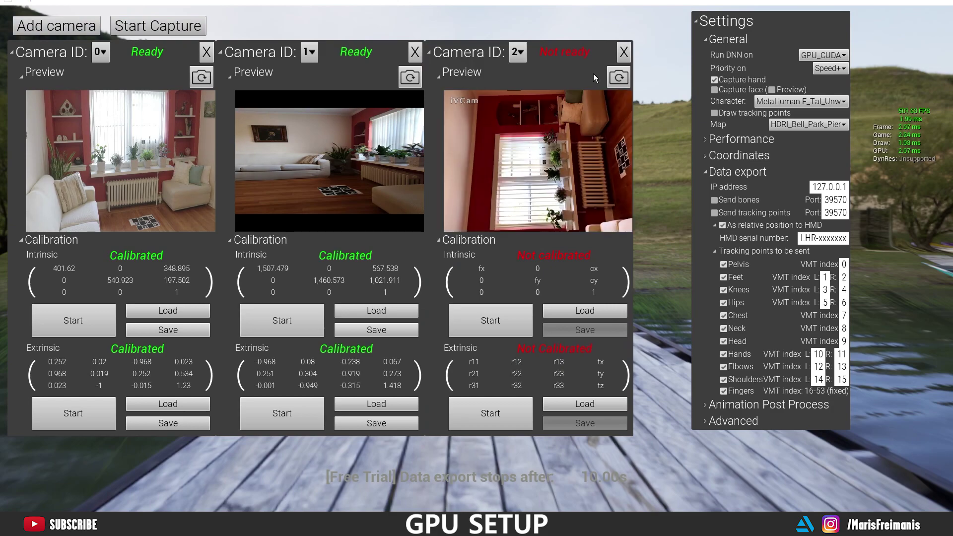
{"action": "left_click", "coordinate": [496, 312]}
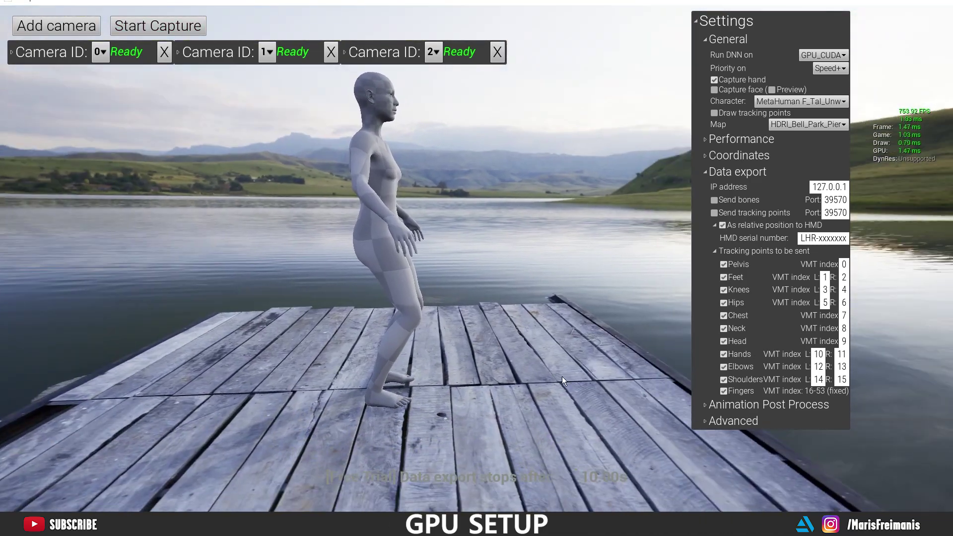
{"action": "left_click", "coordinate": [22, 53]}
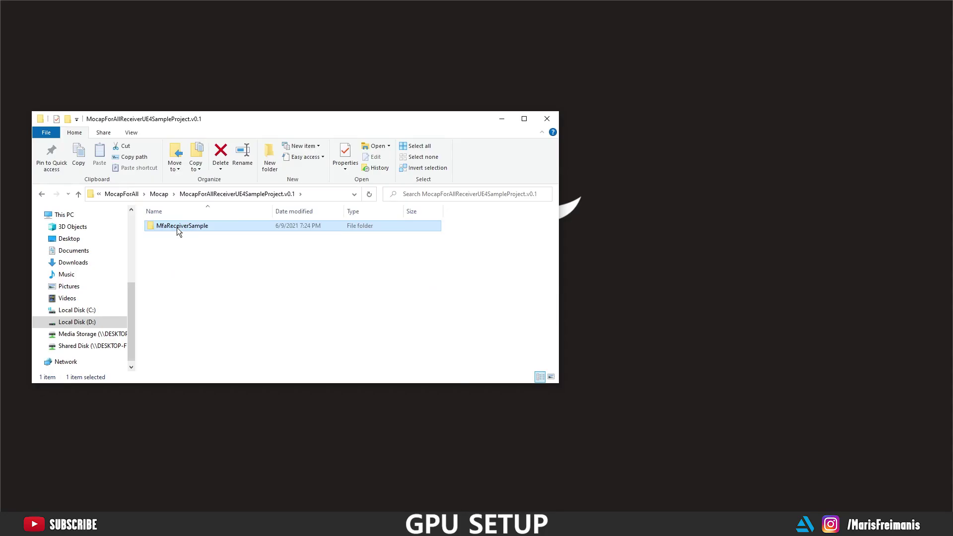
Step: Open the MfaReceiverSample Unreal Engine project from its sample folder and rebuild the missing modules
{"action": "double_click", "coordinate": [178, 228]}
{"action": "left_click", "coordinate": [168, 278]}
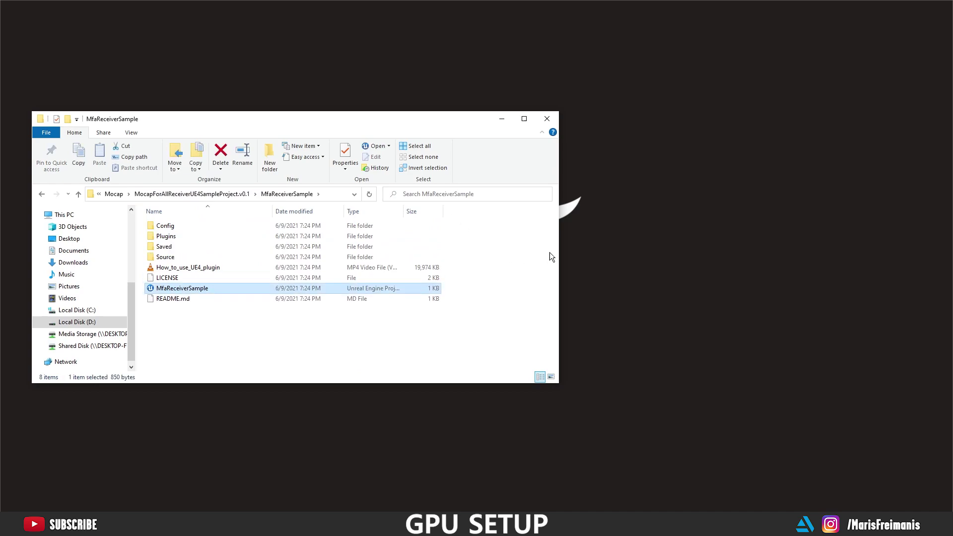
{"action": "left_click", "coordinate": [498, 317]}
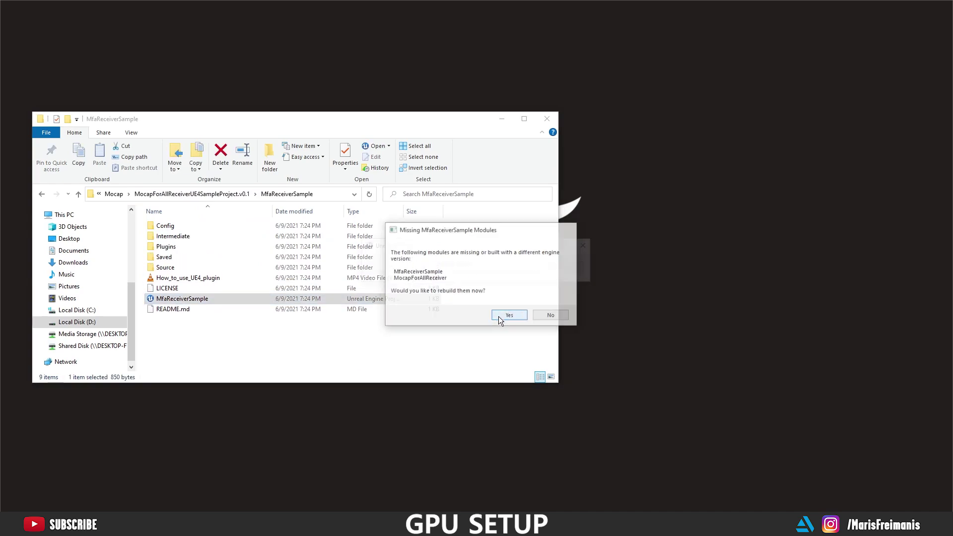
{"action": "left_click", "coordinate": [569, 267]}
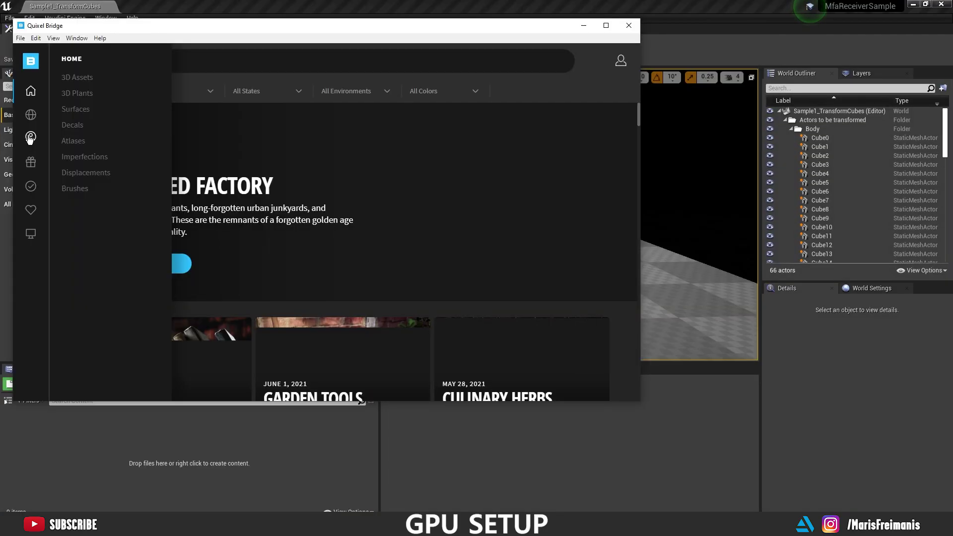
Step: Export the Bernice MetaHuman preset from Quixel Bridge to the Unreal project at 8K Resolution
{"action": "left_click", "coordinate": [30, 137]}
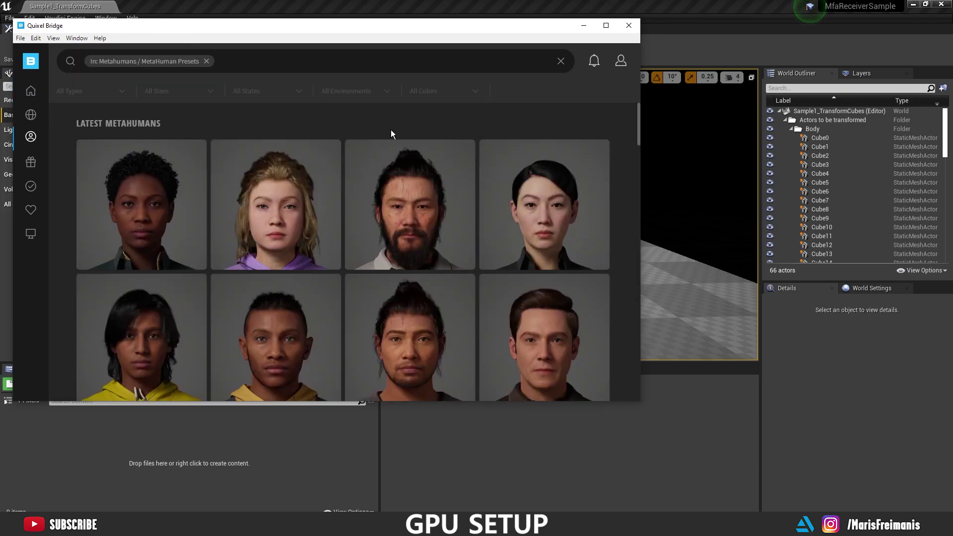
{"action": "left_click", "coordinate": [539, 185]}
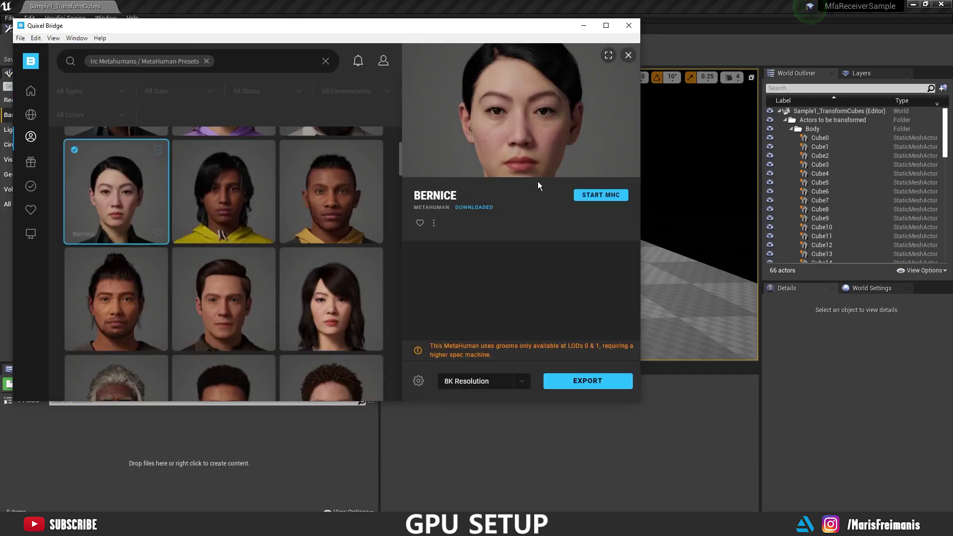
{"action": "left_click", "coordinate": [588, 381]}
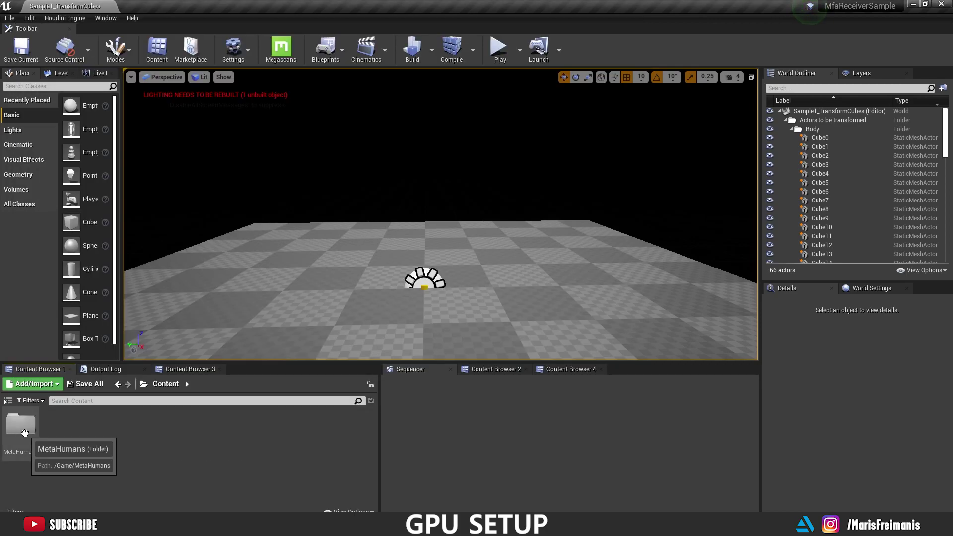
Step: Change the parent class of the BP_Bernice blueprint to BP_TrackerToControlRig and compile it
{"action": "double_click", "coordinate": [24, 437]}
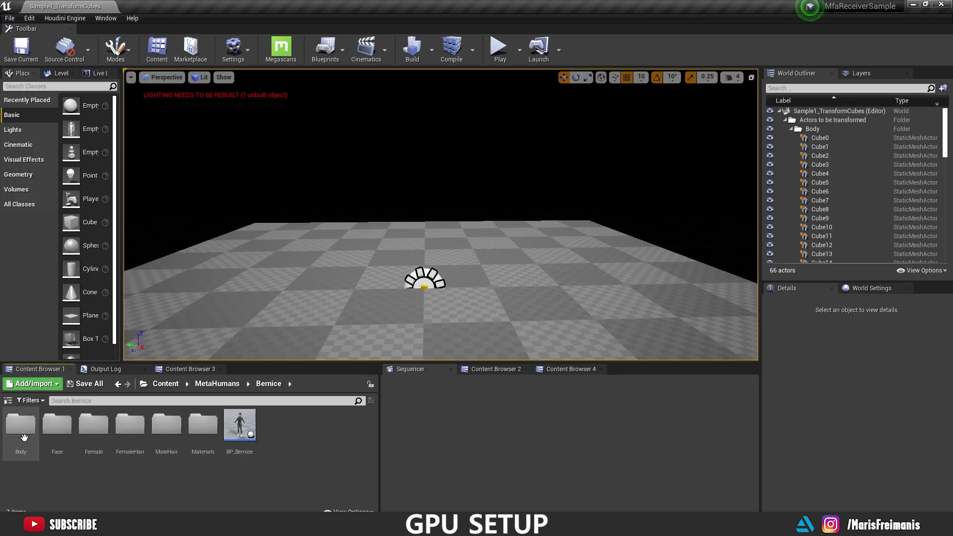
{"action": "double_click", "coordinate": [239, 425]}
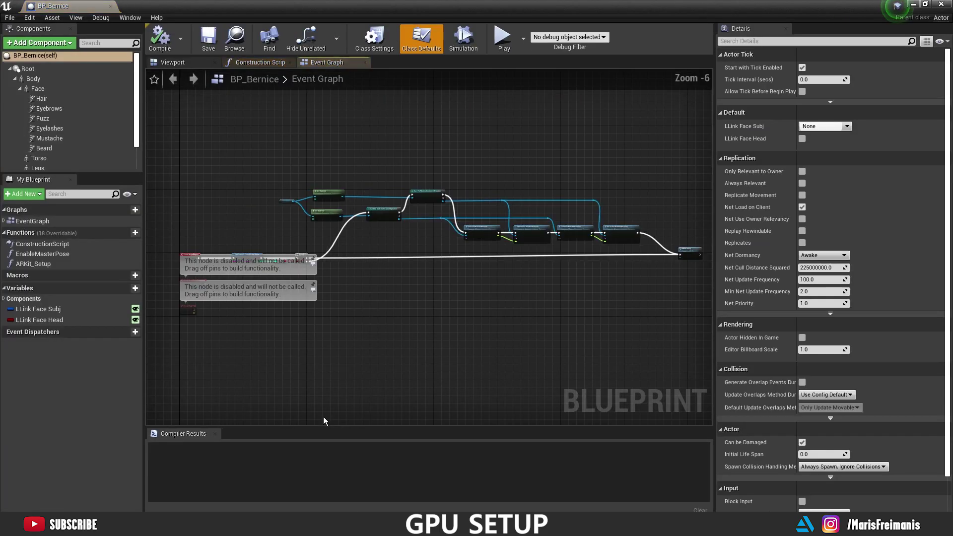
{"action": "left_click", "coordinate": [382, 40]}
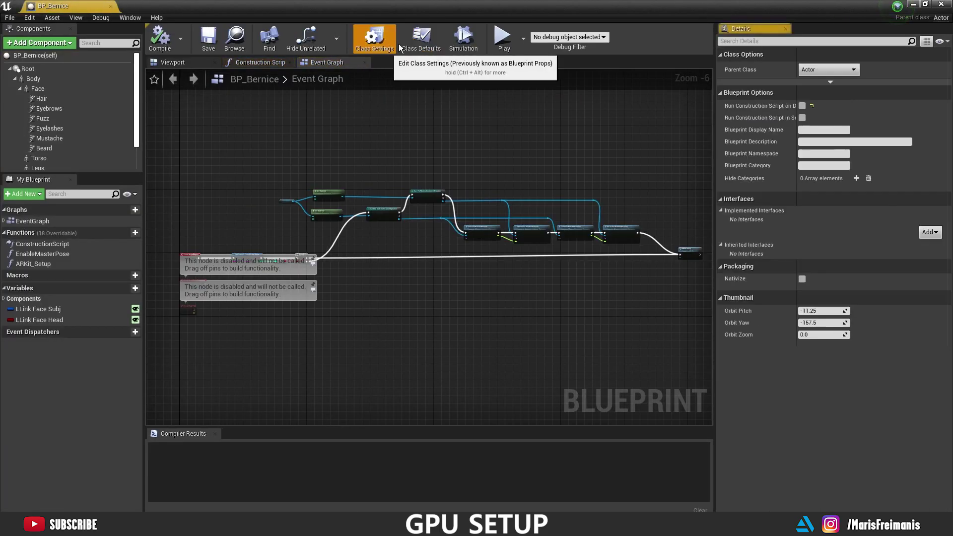
{"action": "left_click", "coordinate": [826, 70]}
{"action": "type", "text": "track"}
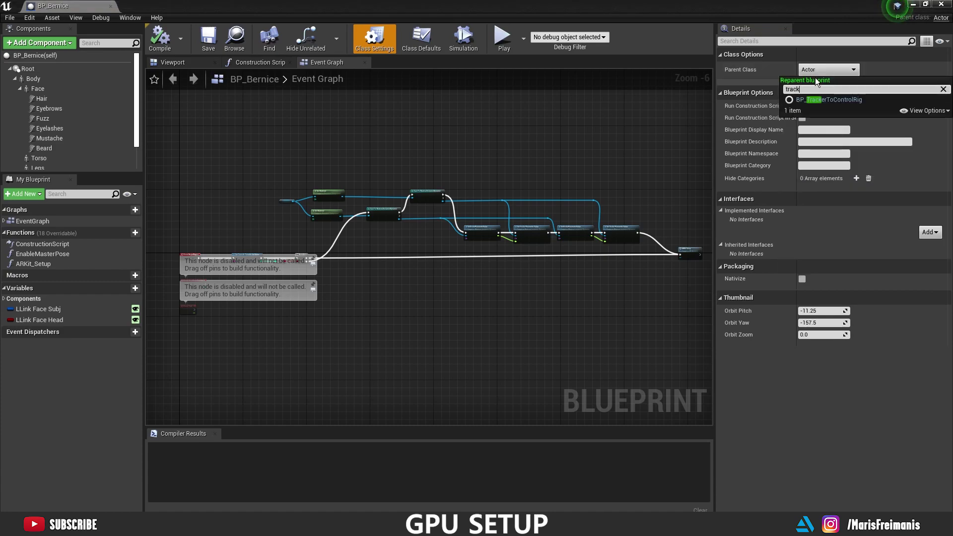
{"action": "left_click", "coordinate": [855, 101]}
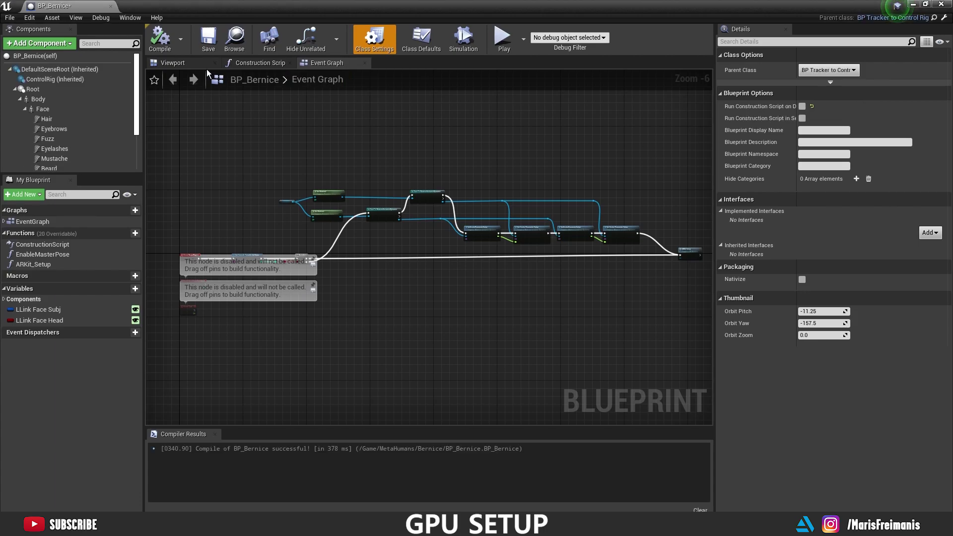
{"action": "left_click", "coordinate": [168, 39]}
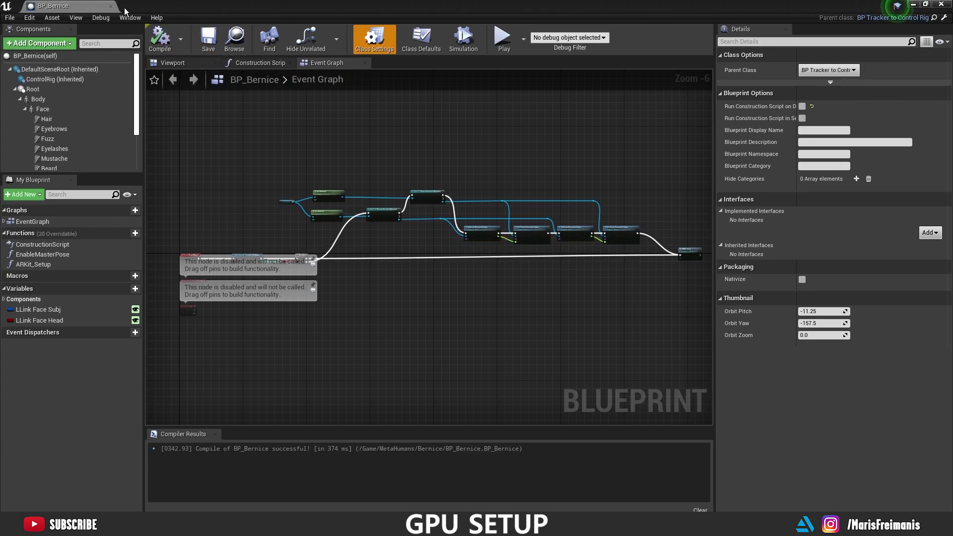
{"action": "left_click", "coordinate": [912, 4]}
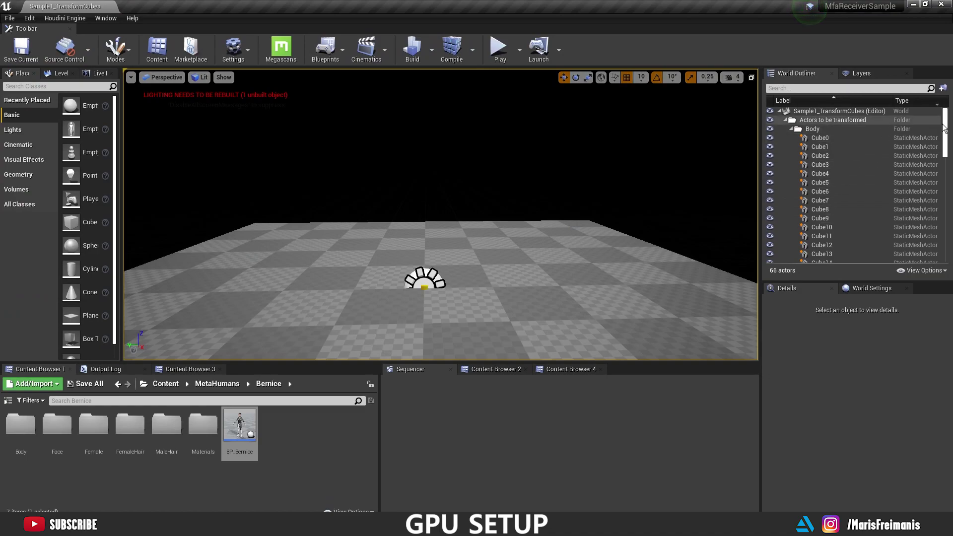
Step: Delete the BP_Sample1_TransformCubes actor, all the cube actors and the emptied "Actors to be transformed" folder from the level
{"action": "scroll", "coordinate": [795, 259], "scroll_direction": "down", "scroll_amount": 10}
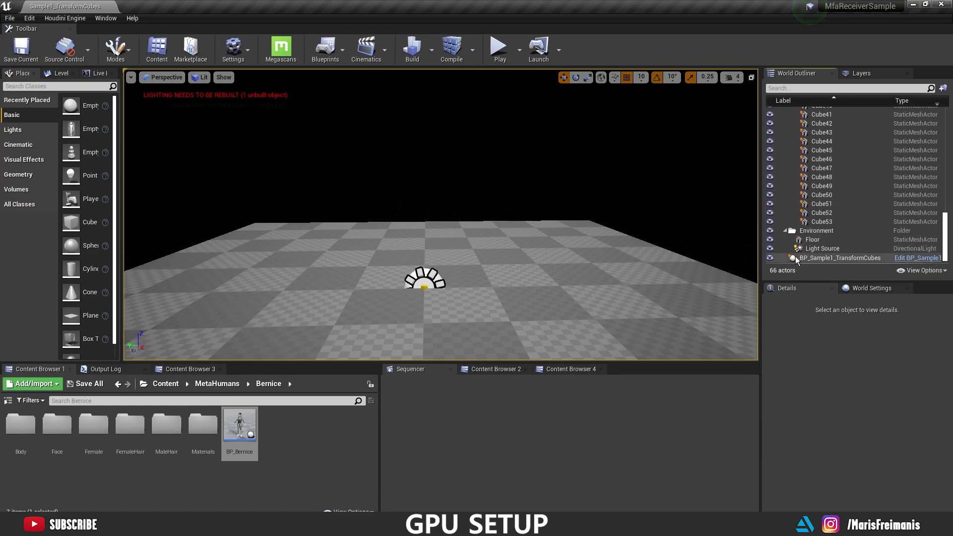
{"action": "left_click", "coordinate": [853, 258]}
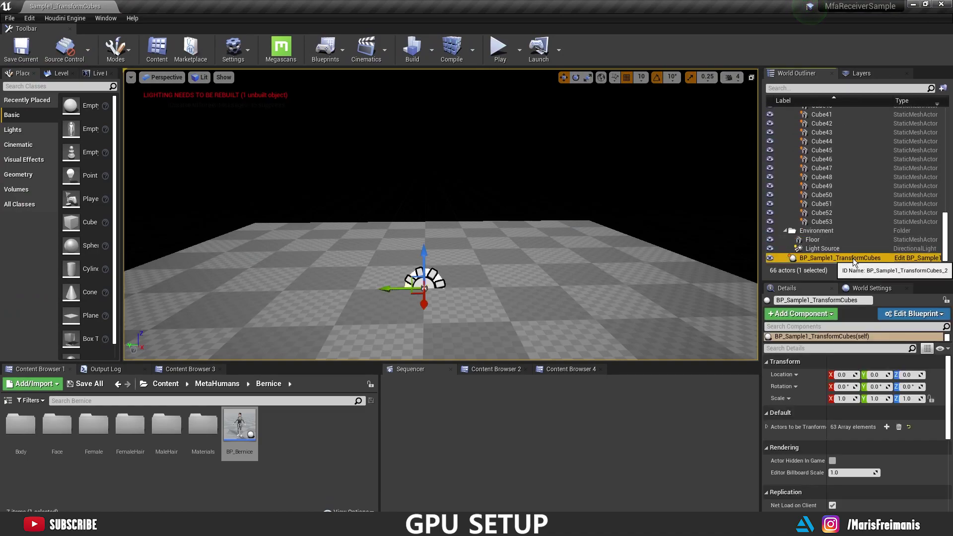
{"action": "key", "text": "Delete"}
{"action": "left_click", "coordinate": [831, 230]}
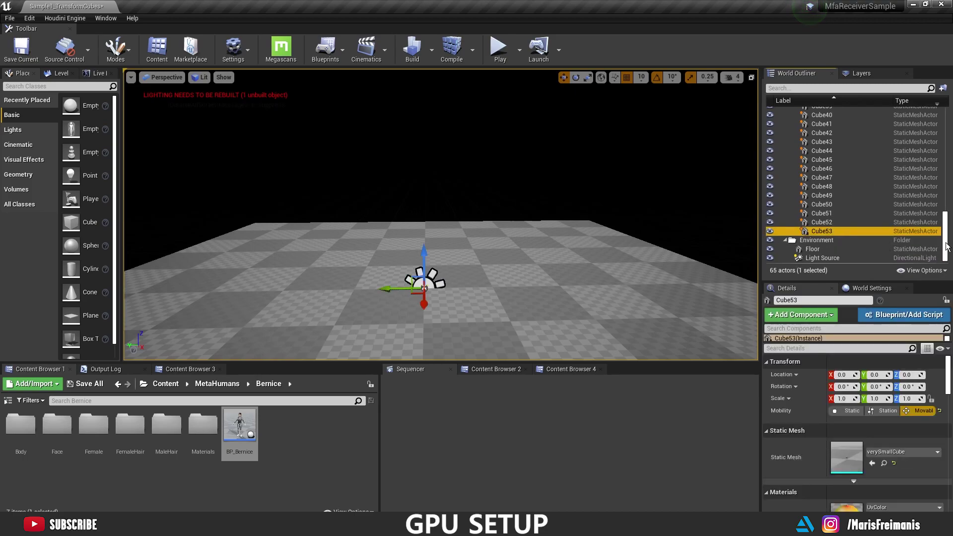
{"action": "scroll", "coordinate": [946, 246], "scroll_direction": "up", "scroll_amount": 10}
{"action": "left_click", "coordinate": [828, 132], "text": "shift"}
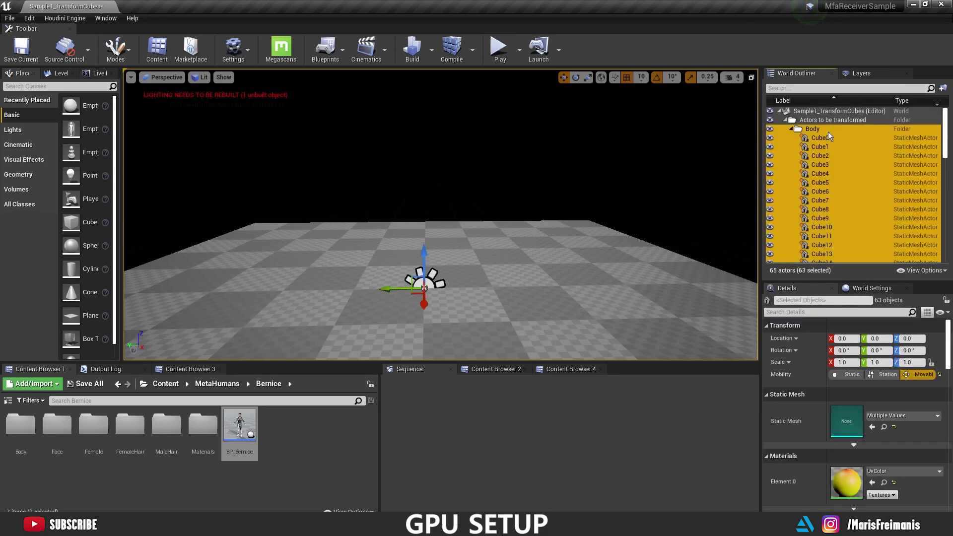
{"action": "key", "text": "Delete"}
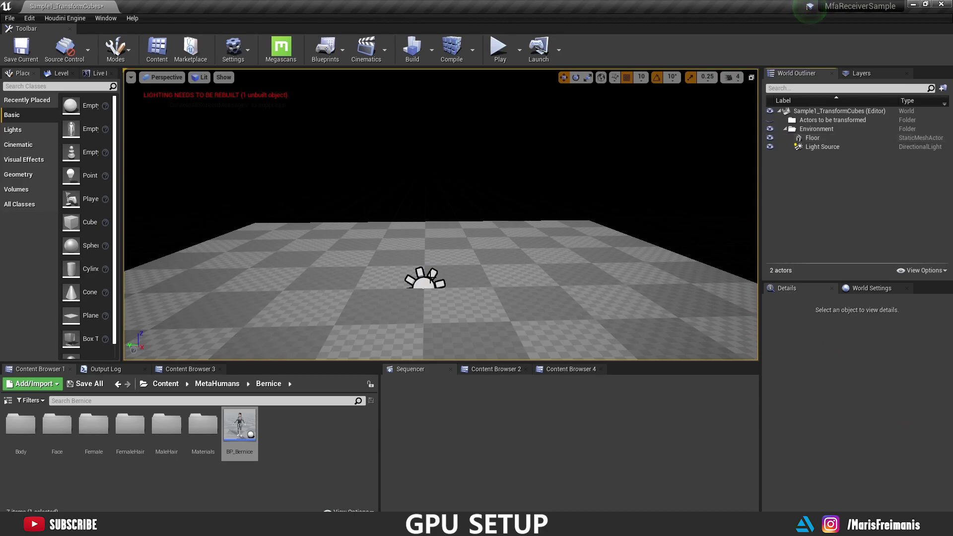
{"action": "left_click", "coordinate": [832, 120]}
{"action": "key", "text": "Delete"}
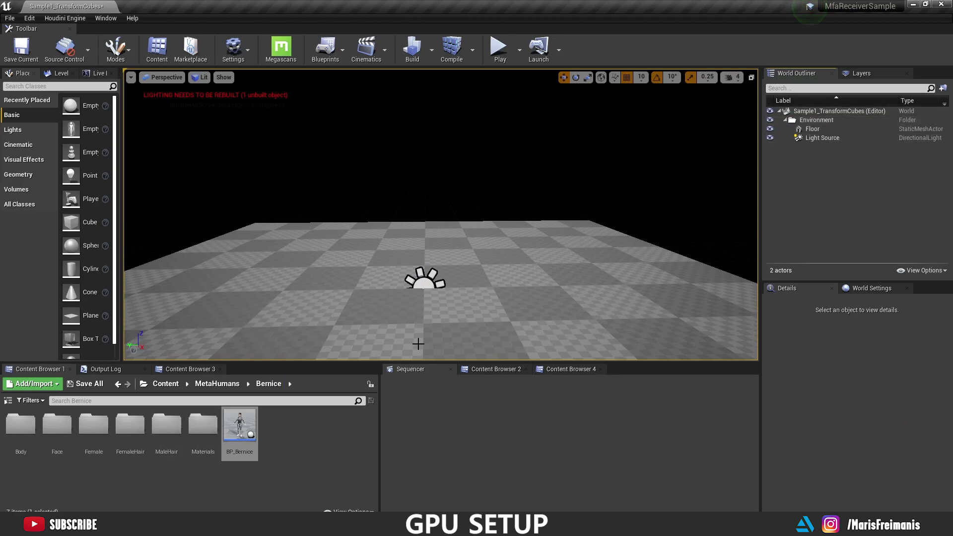
Step: Place BP_Bernice on the level floor and set the Forced LOD of its LODSync component to 0
{"action": "left_click_drag", "start_coordinate": [233, 421], "coordinate": [425, 309]}
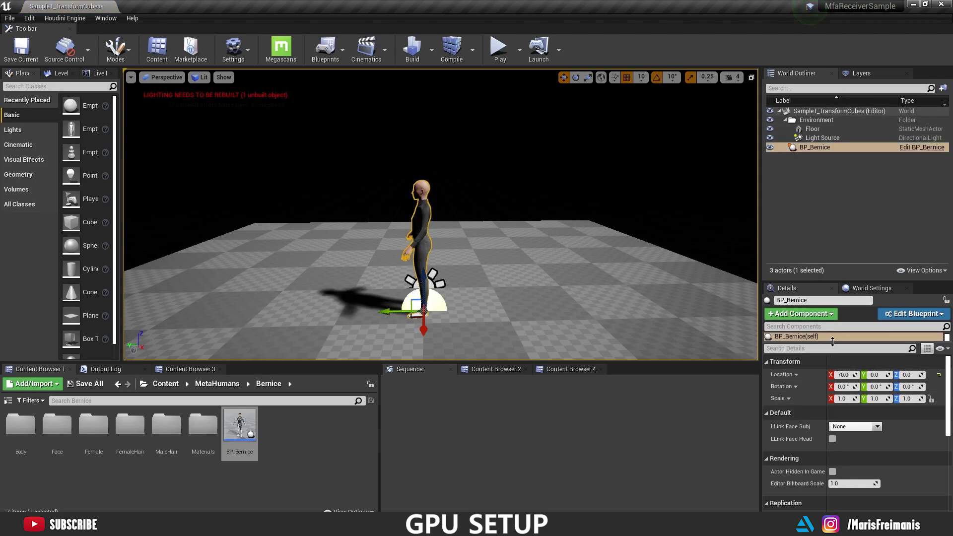
{"action": "scroll", "coordinate": [824, 382], "scroll_direction": "down", "scroll_amount": 5}
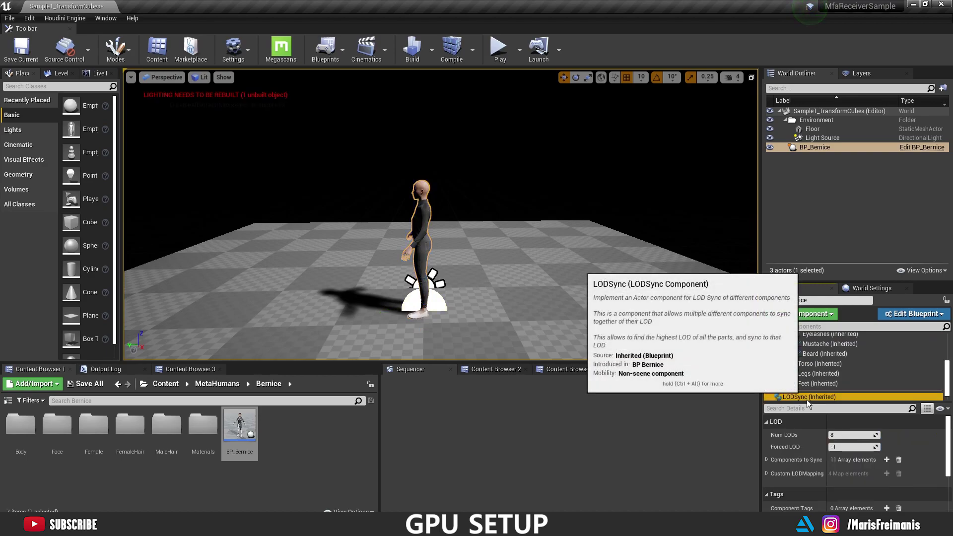
{"action": "left_click", "coordinate": [808, 396]}
{"action": "left_click", "coordinate": [843, 445]}
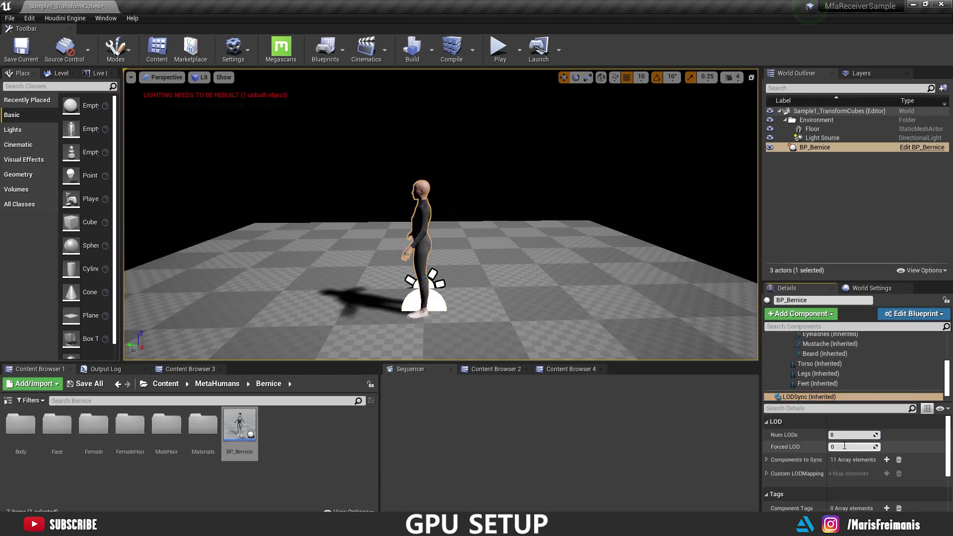
{"action": "type", "text": "0"}
{"action": "key", "text": "Return"}
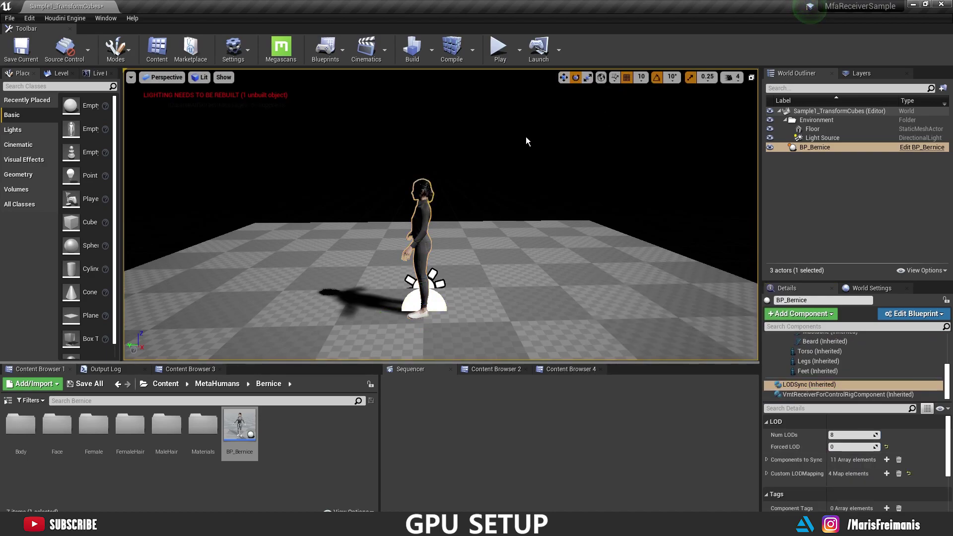
Step: Rotate the BP_Bernice character about its vertical axis so that it faces the viewport
{"action": "left_click", "coordinate": [422, 298]}
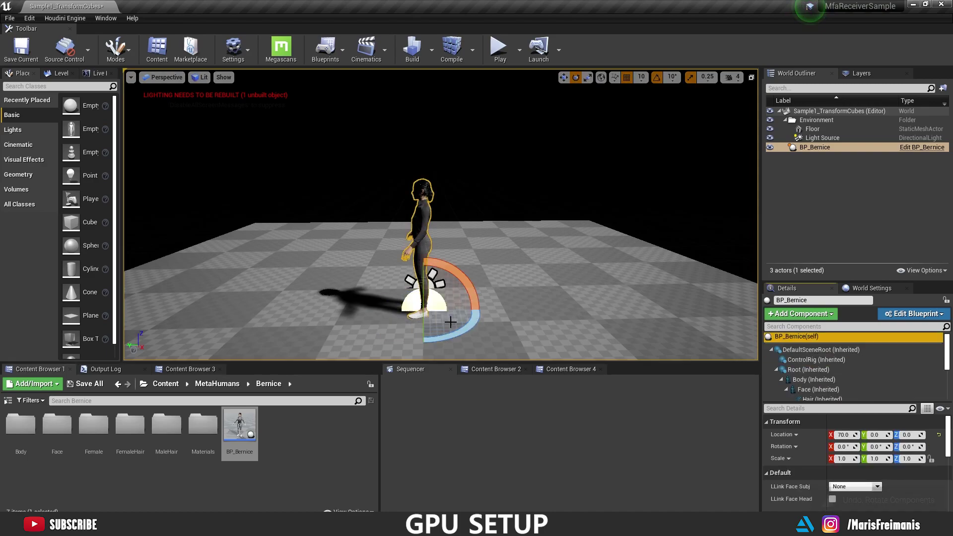
{"action": "left_click_drag", "start_coordinate": [424, 341], "coordinate": [481, 311]}
{"action": "mouse_move", "coordinate": [481, 312]}
{"action": "right_mouse_down"}
{"action": "mouse_move", "coordinate": [491, 313]}
{"action": "mouse_move", "coordinate": [479, 318]}
{"action": "right_mouse_up"}
Step: Set the mobility of the directional Light Source to Movable
{"action": "left_click", "coordinate": [822, 138]}
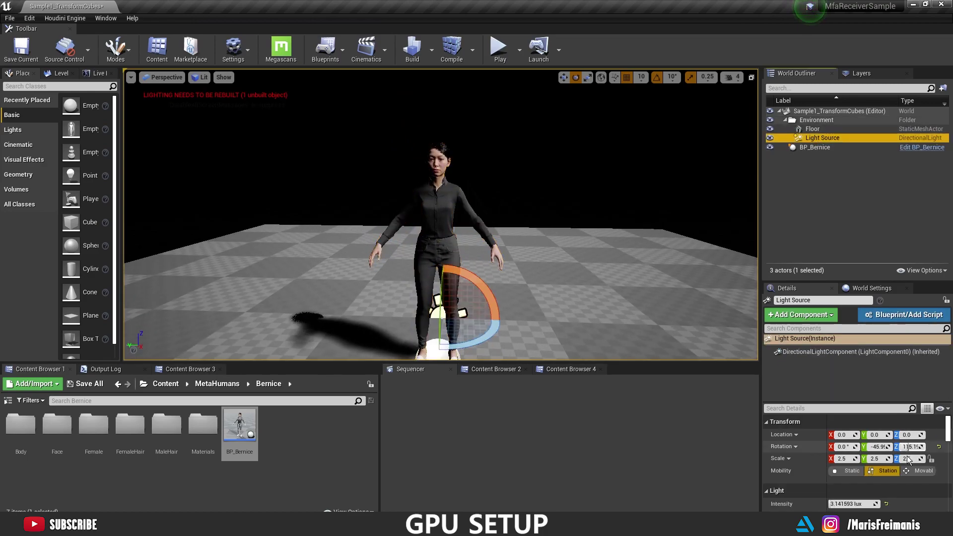
{"action": "left_click", "coordinate": [922, 470]}
{"action": "right_click_drag", "start_coordinate": [572, 285], "coordinate": [559, 288]}
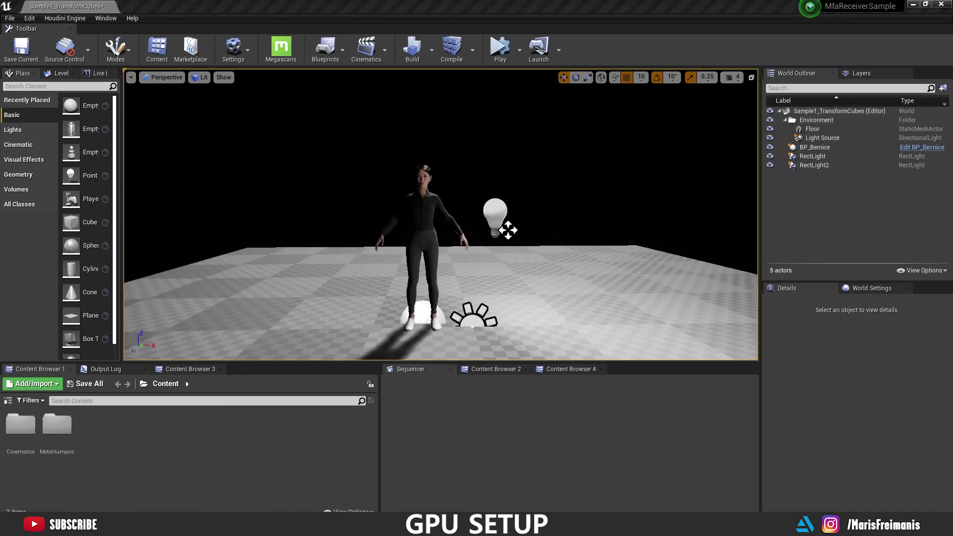
Step: Play the level with the Bernice character in the editor
{"action": "left_click", "coordinate": [501, 49]}
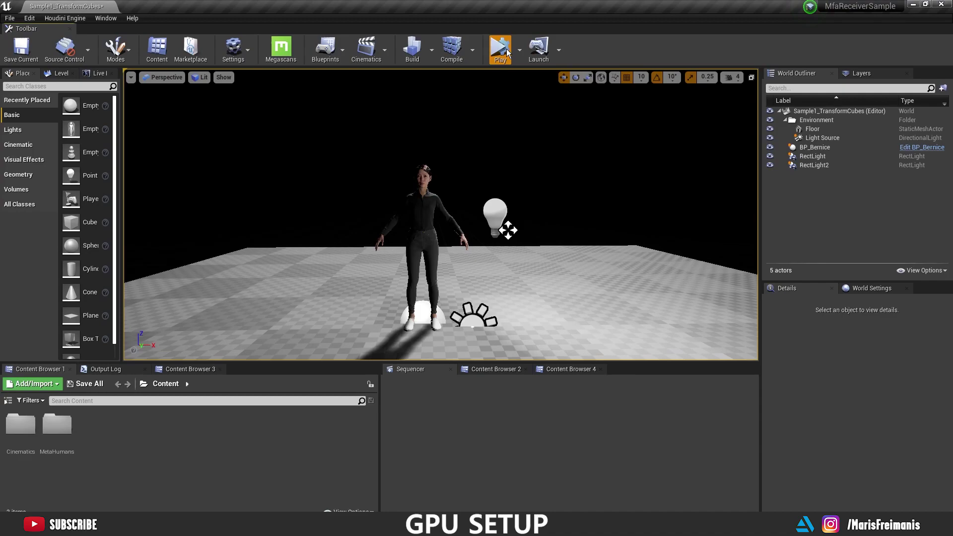